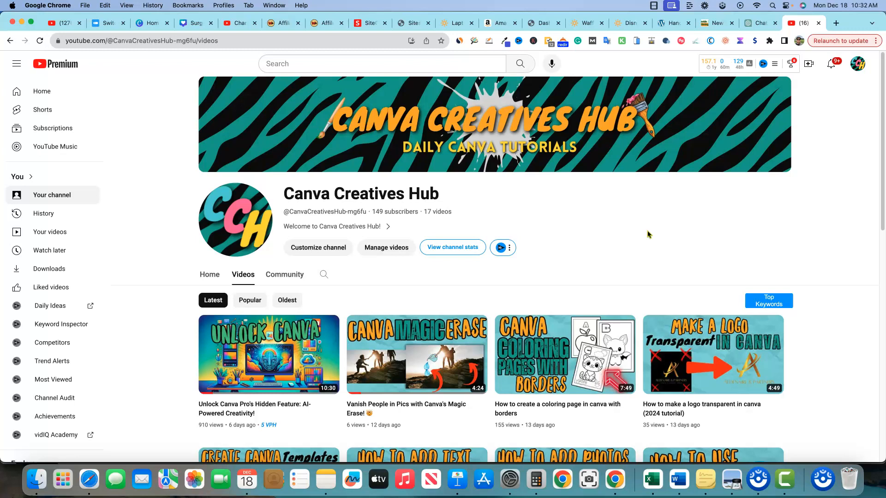
# Look over the Canva Creatives Hub channel's banner and video list, and read the sticky note about creating YouTube channel art.
pyautogui.scroll(-5, 660, 328)
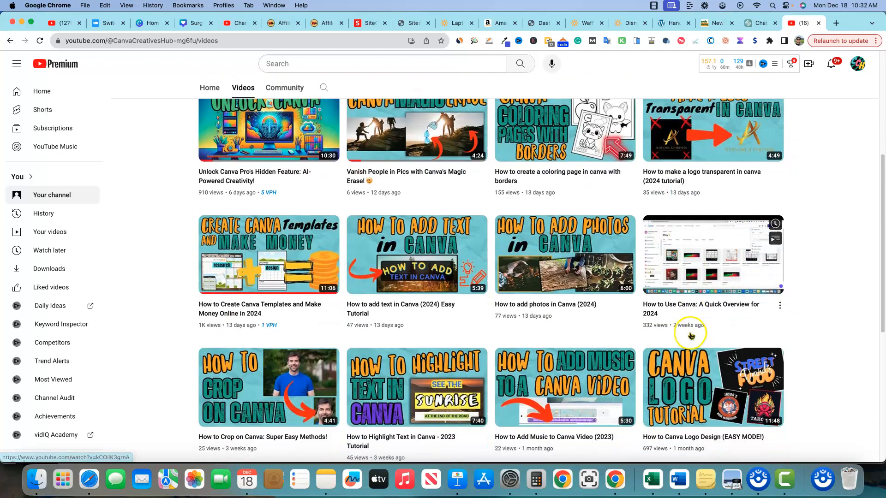
pyautogui.scroll(-1, 814, 386)
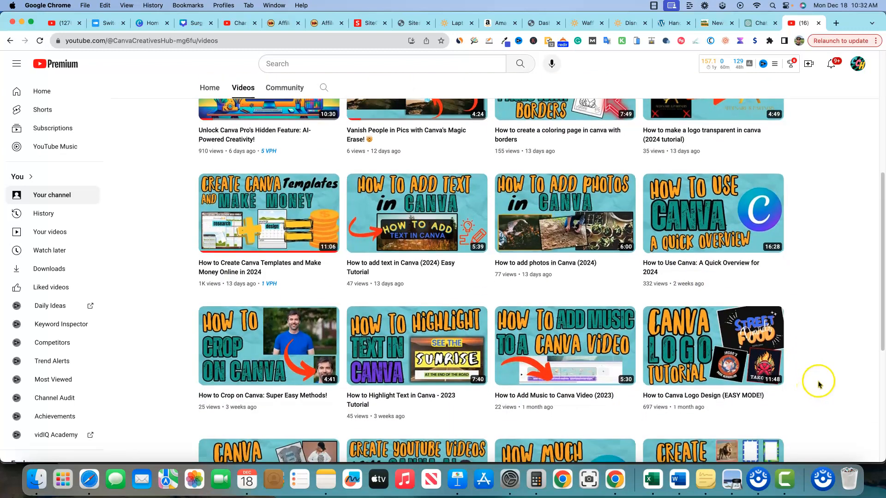
pyautogui.scroll(-1, 839, 331)
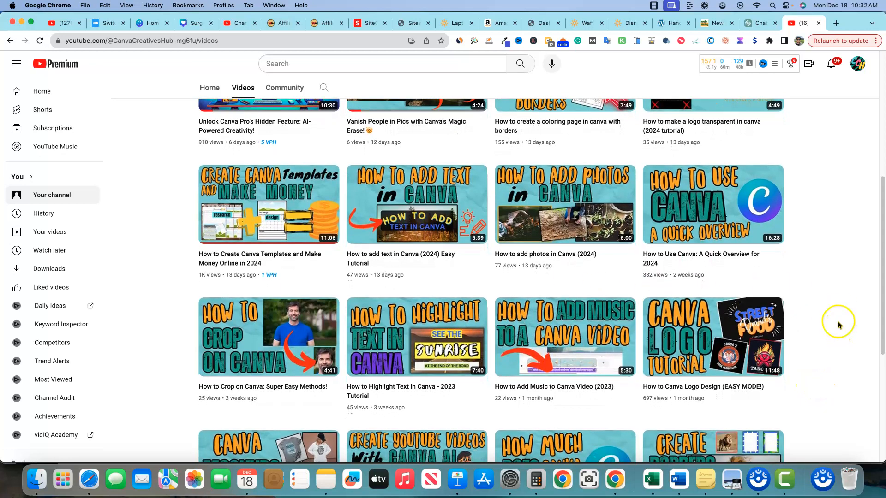
pyautogui.scroll(-2, 839, 326)
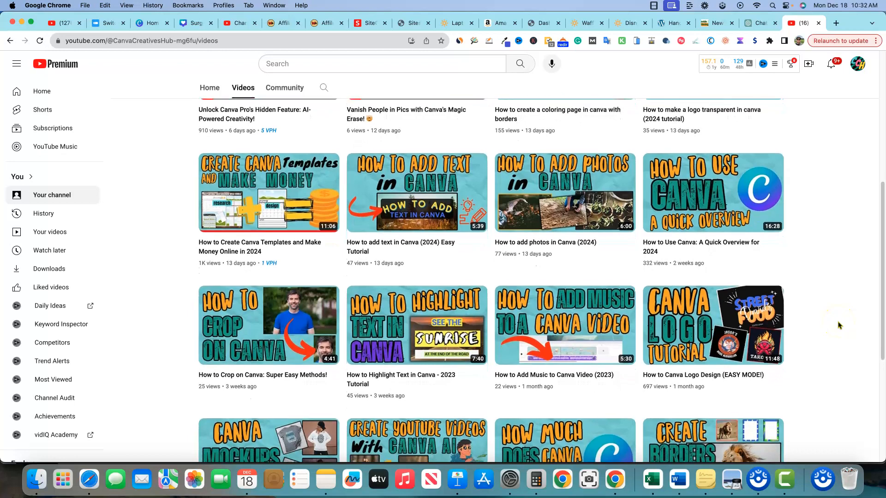
pyautogui.scroll(-1, 839, 325)
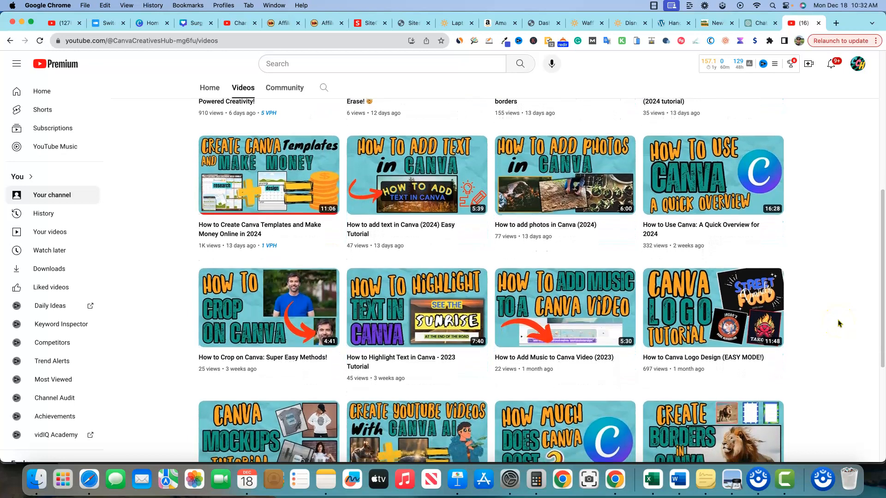
pyautogui.scroll(-5, 838, 323)
pyautogui.scroll(10, 839, 323)
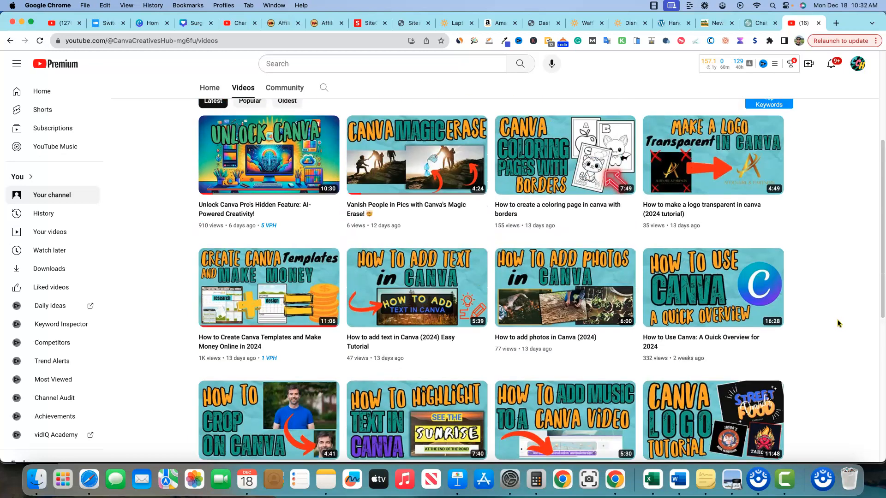
pyautogui.scroll(5, 839, 323)
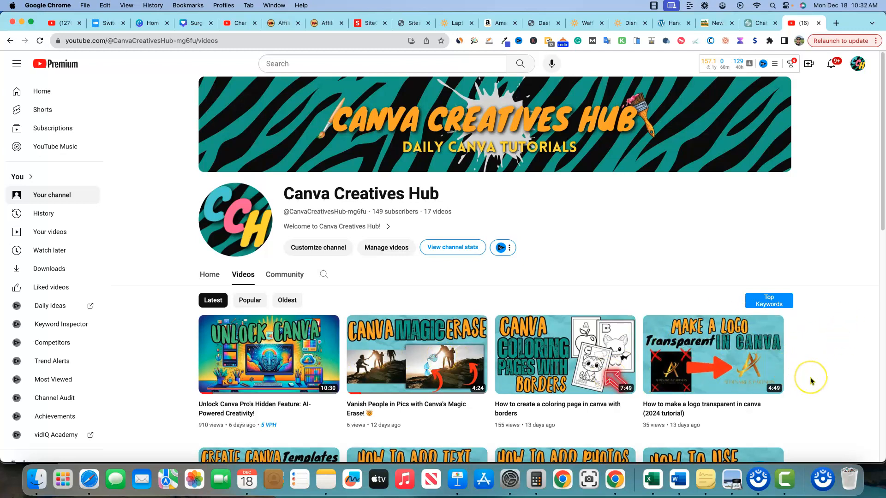
pyautogui.scroll(-4, 808, 376)
pyautogui.scroll(-3, 791, 328)
pyautogui.scroll(7, 792, 328)
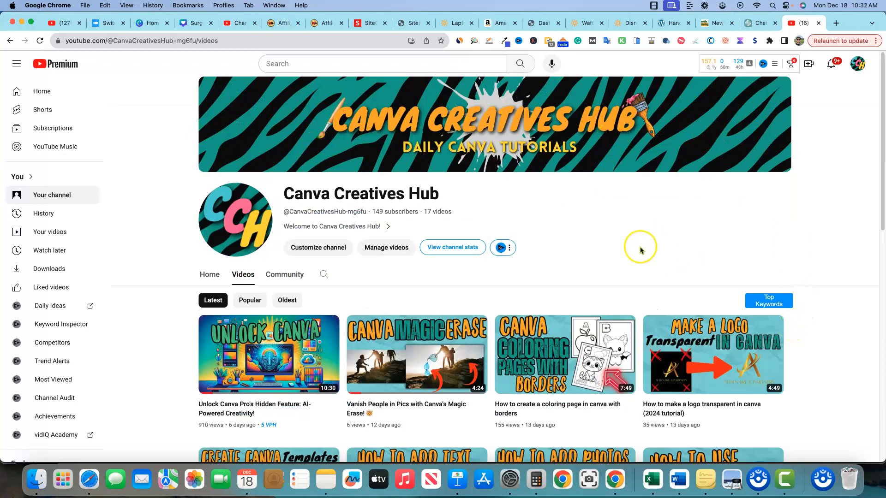
pyautogui.click(713, 486)
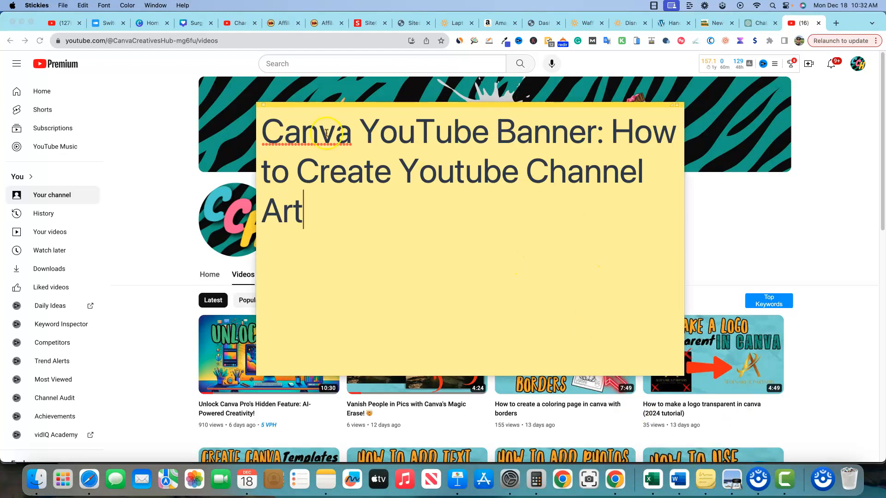
pyautogui.click(829, 217)
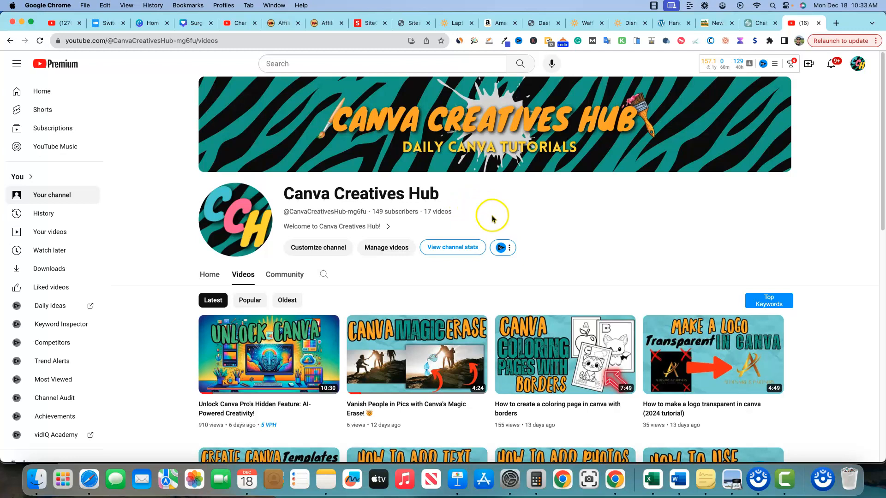
# Open canva.com in a new browser tab.
pyautogui.click(836, 23)
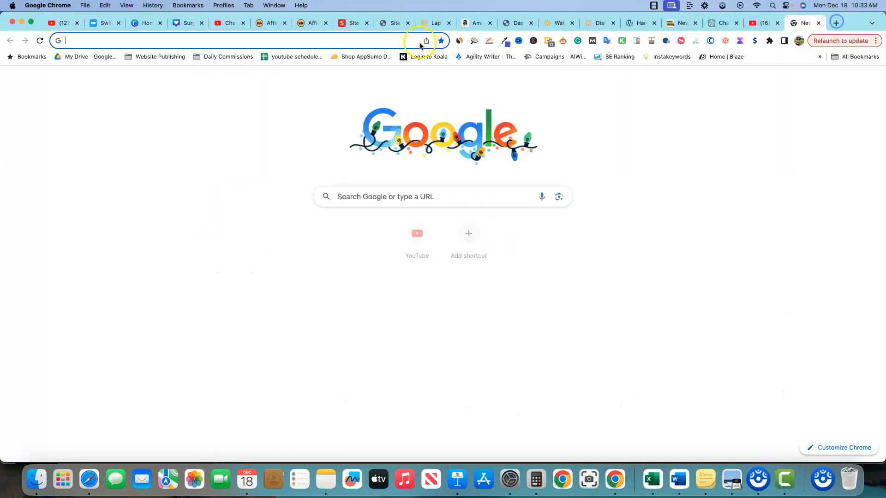
pyautogui.click(409, 41)
pyautogui.write('canva.com')
pyautogui.press('Return')
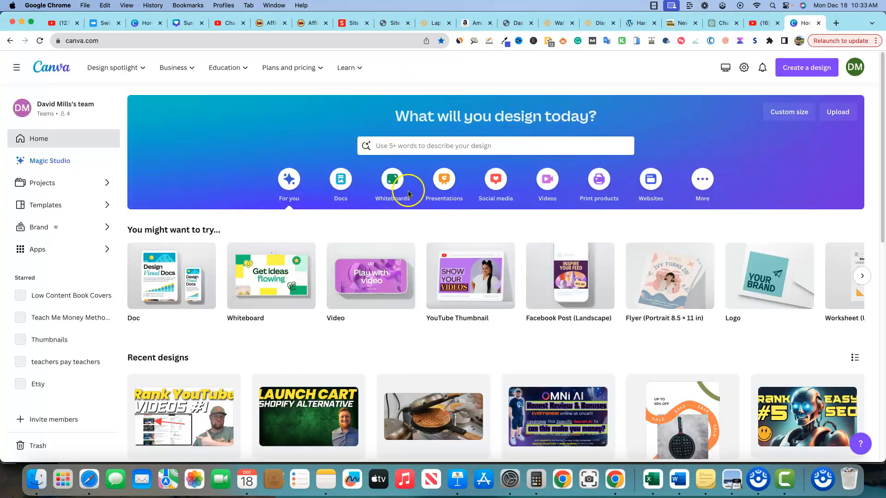
# Search Canva for "youtube" and open the suggested YouTube Banner template category.
pyautogui.click(470, 146)
pyautogui.write('youtube')
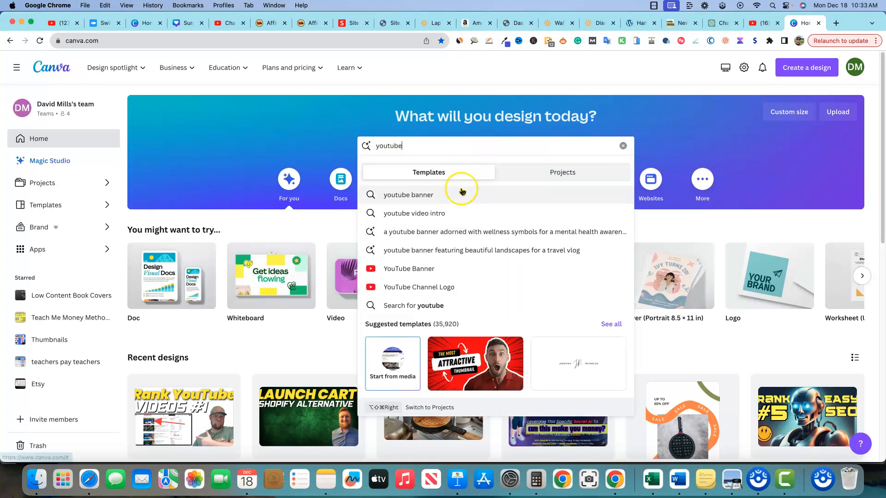
pyautogui.click(421, 272)
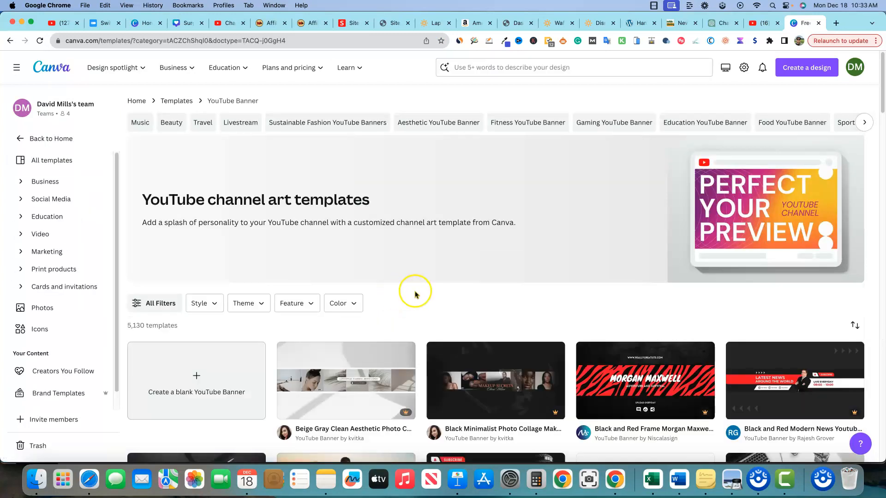
# Filter the YouTube banner templates to the Modern style and start customizing the Dark Modern Travel Channel Youtube Banner.
pyautogui.scroll(-1, 436, 283)
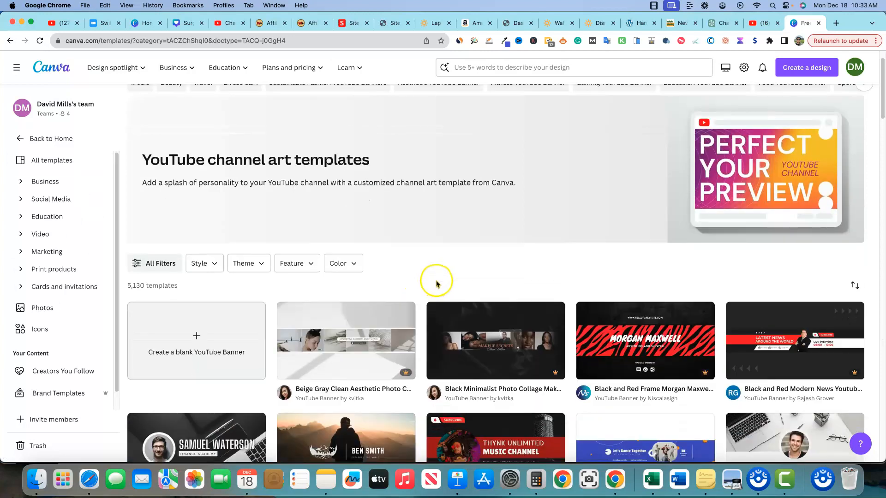
pyautogui.click(215, 263)
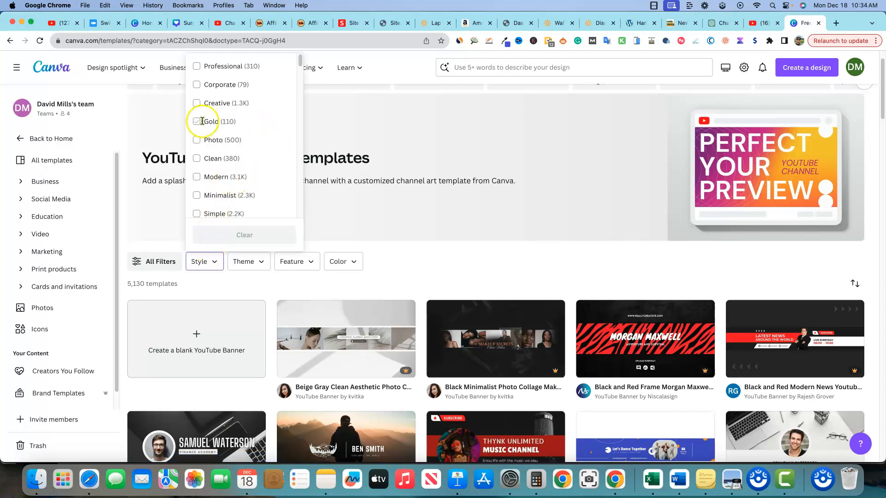
pyautogui.click(210, 178)
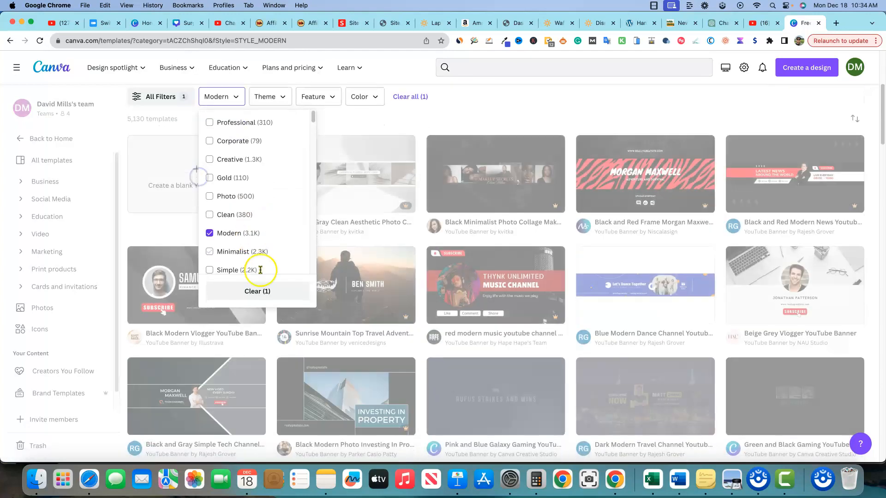
pyautogui.click(595, 104)
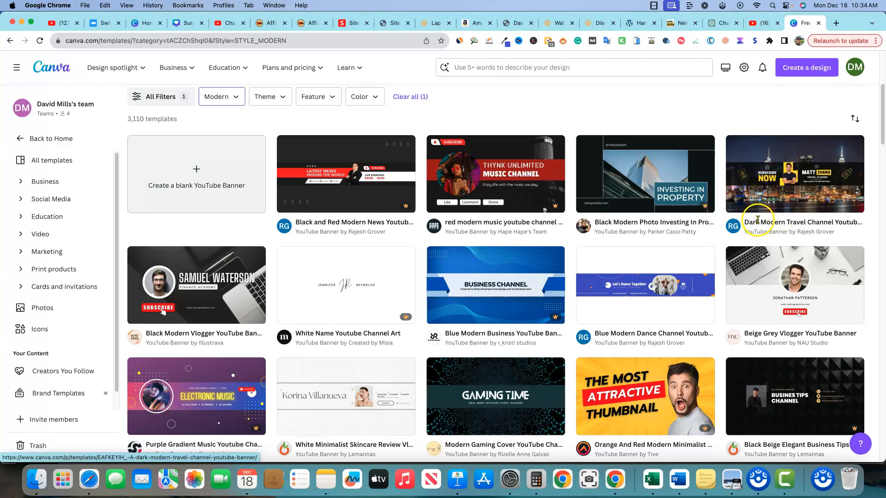
pyautogui.click(800, 202)
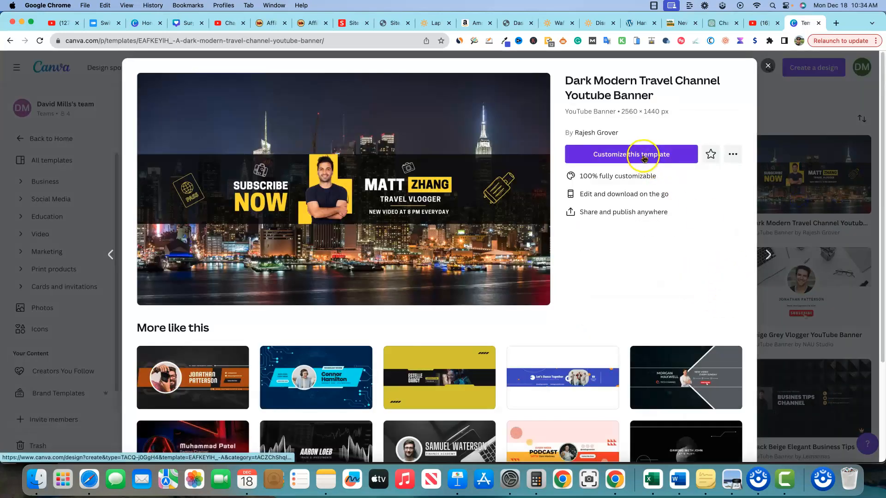
pyautogui.click(644, 159)
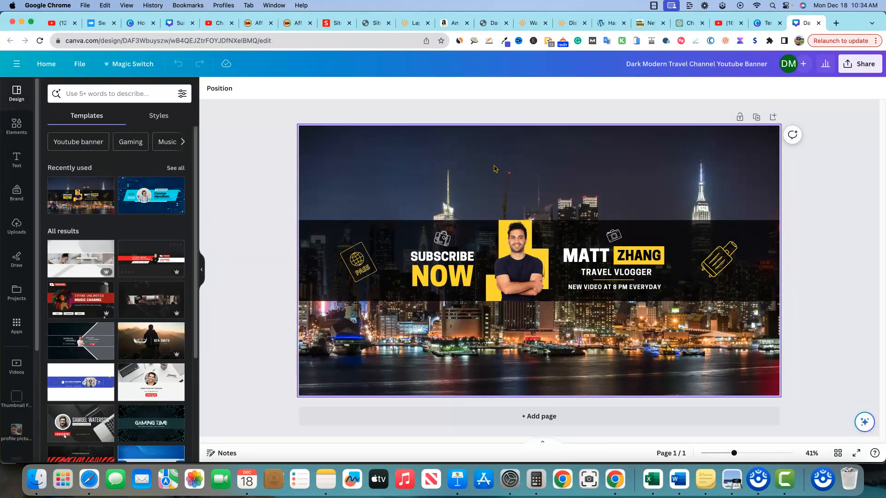
# Select the luggage graphic, passport graphic and city background in turn to inspect the banner's editable elements.
pyautogui.click(718, 259)
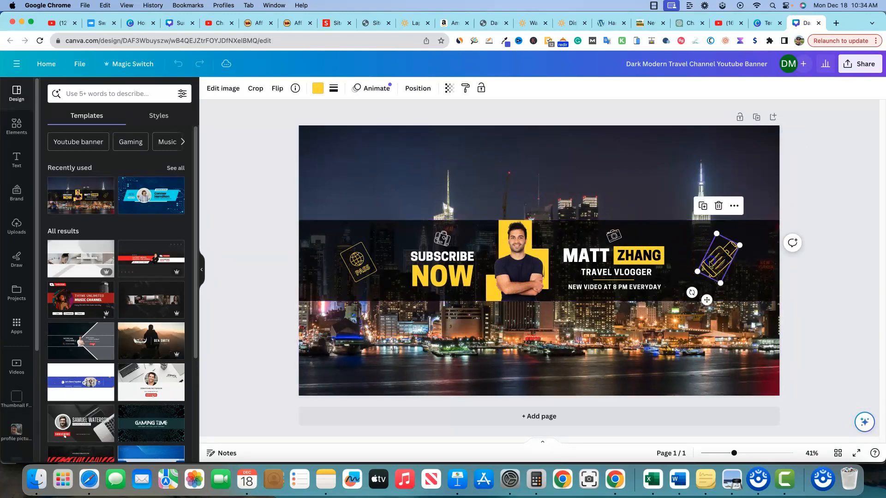
pyautogui.click(358, 261)
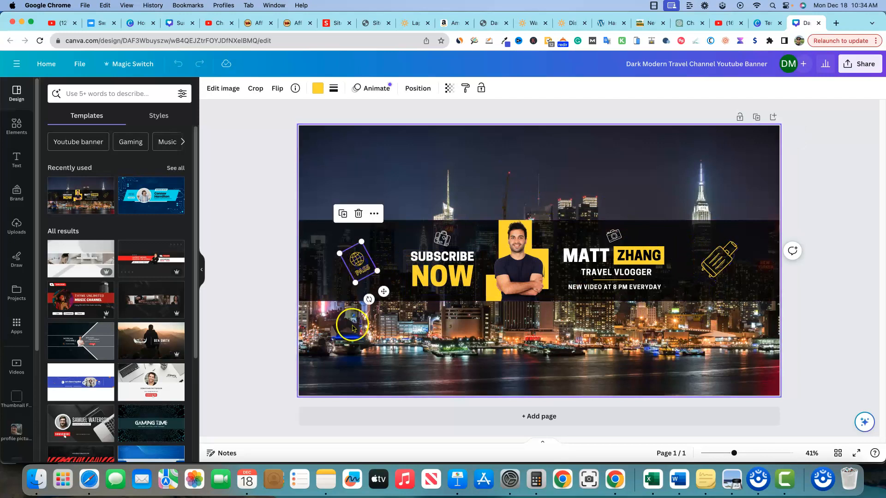
pyautogui.click(511, 347)
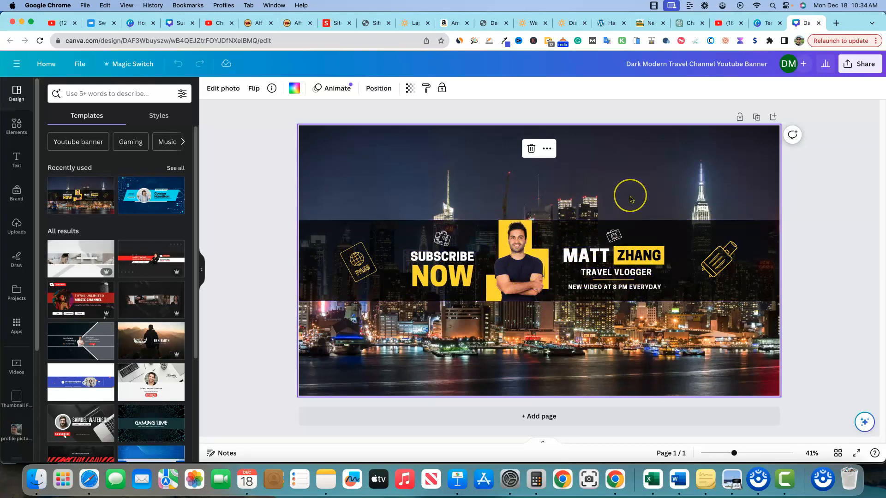
pyautogui.click(530, 239)
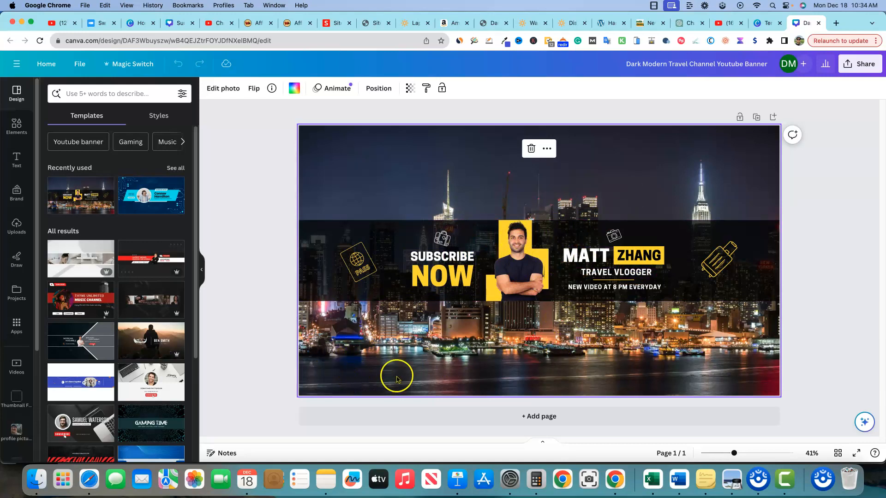
# Search the elements for "hawaii" photos and replace the banner's city background with the green cliffs and bay photo.
pyautogui.click(17, 127)
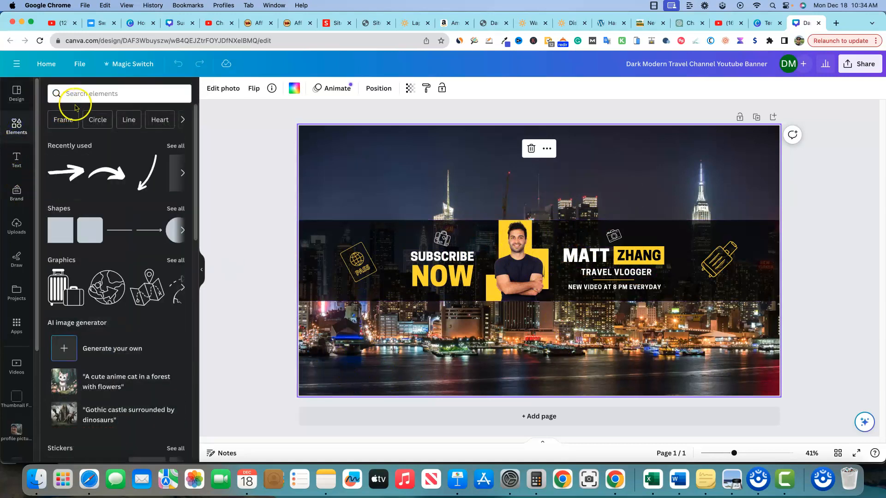
pyautogui.click(88, 94)
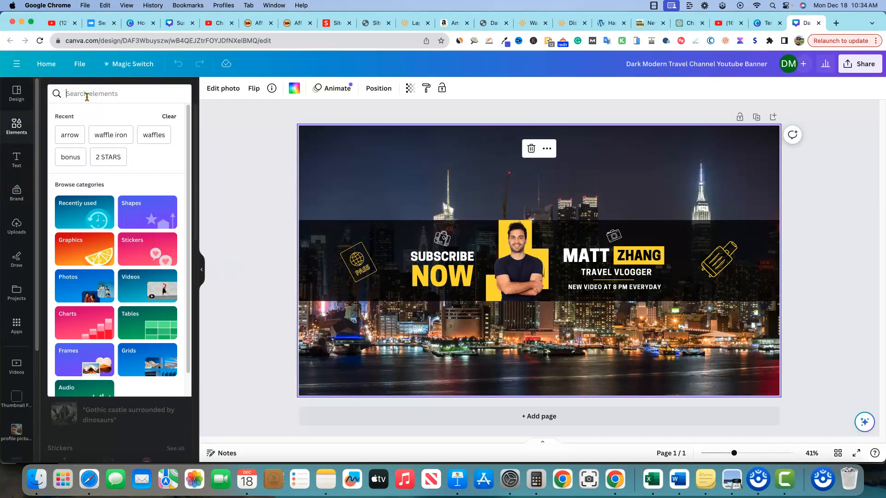
pyautogui.write('haw')
pyautogui.click(70, 132)
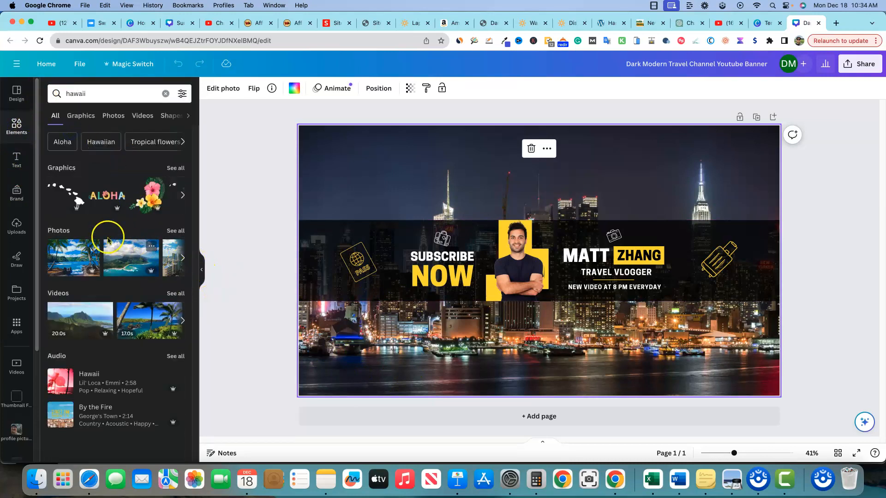
pyautogui.click(113, 115)
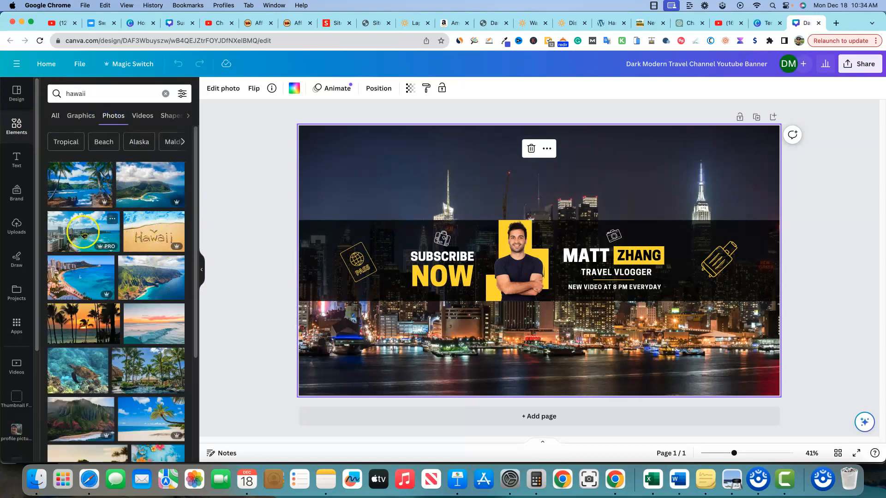
pyautogui.moveTo(143, 289); pyautogui.dragTo(305, 180)
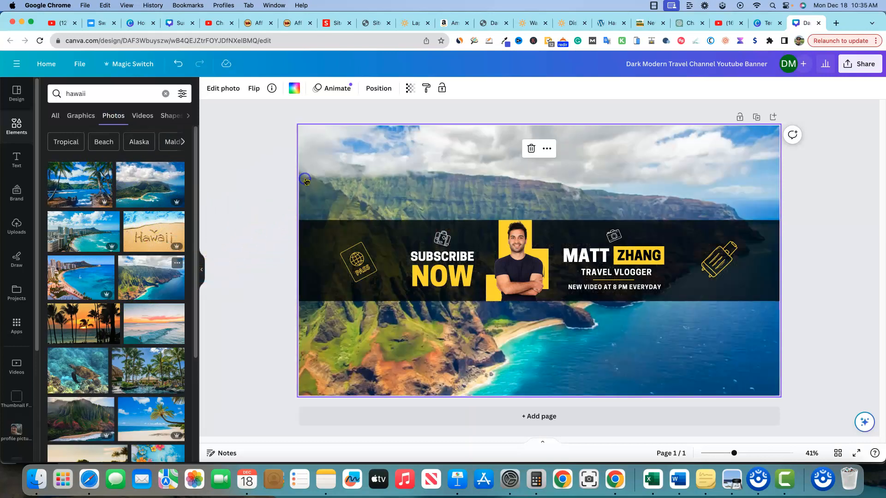
pyautogui.click(241, 330)
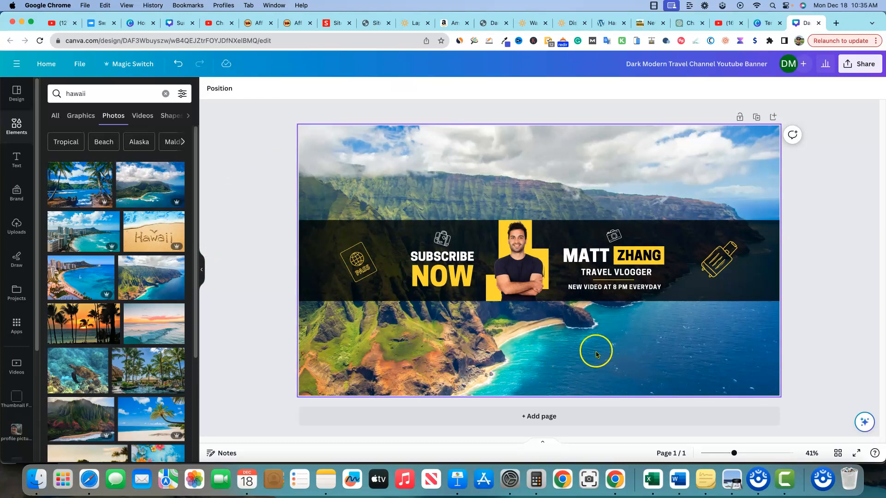
# Delete the cut-out portrait of the man from the centre of the banner.
pyautogui.click(527, 283)
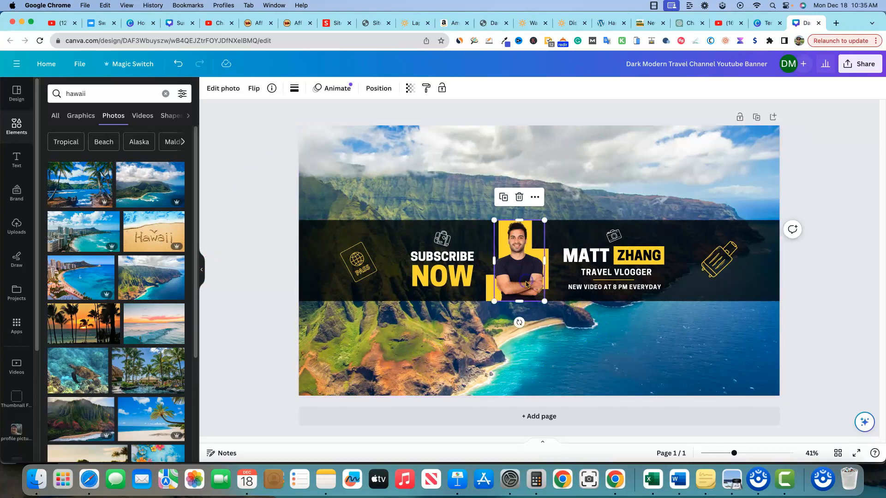
pyautogui.press('Delete')
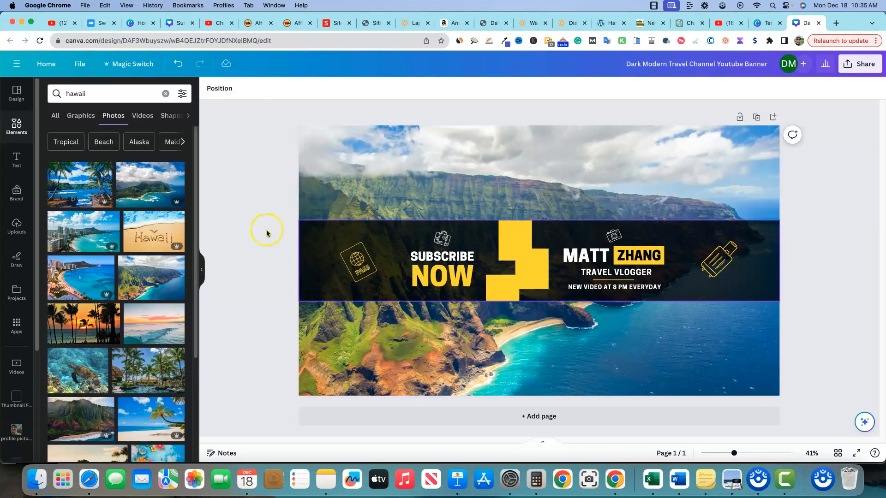
# Browse the profile pictures folder for a portrait and return to the Hawaii photo results in the elements library.
pyautogui.scroll(-1, 17, 405)
pyautogui.click(17, 405)
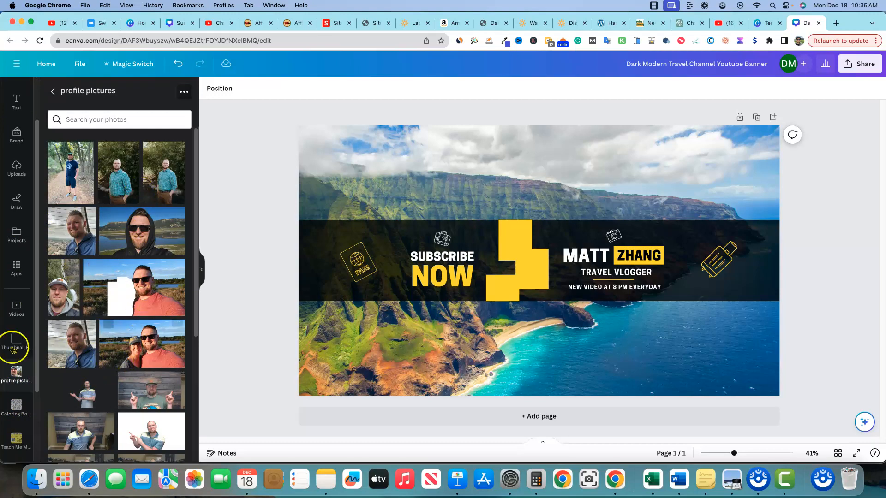
pyautogui.scroll(2, 14, 349)
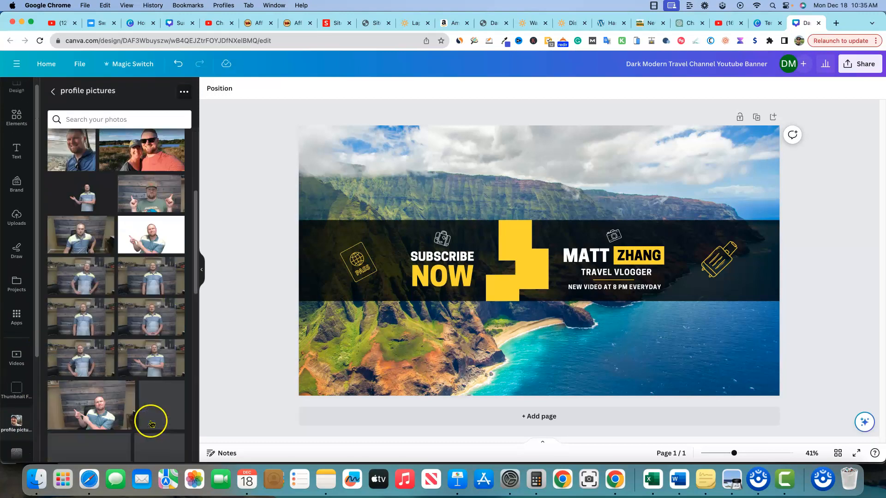
pyautogui.scroll(1, 14, 277)
pyautogui.click(15, 139)
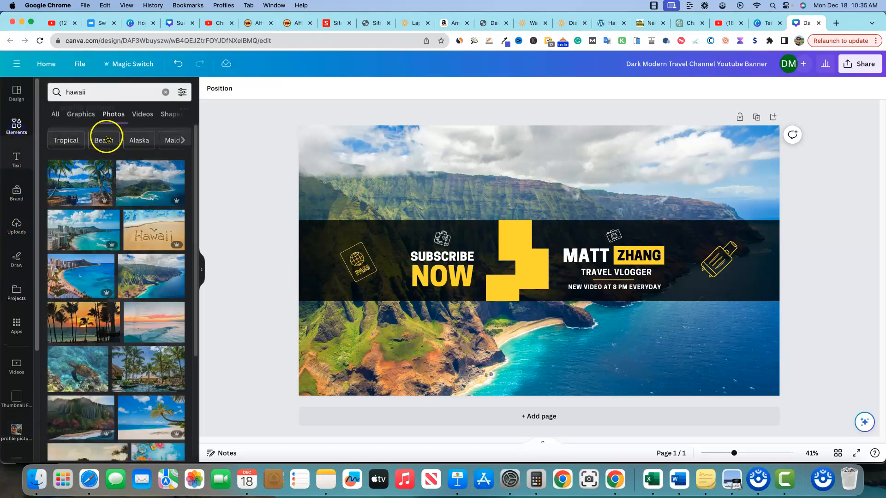
# Search the element photos for "man" and add the cut-out man in a white shirt with crossed arms to the banner.
pyautogui.click(63, 94)
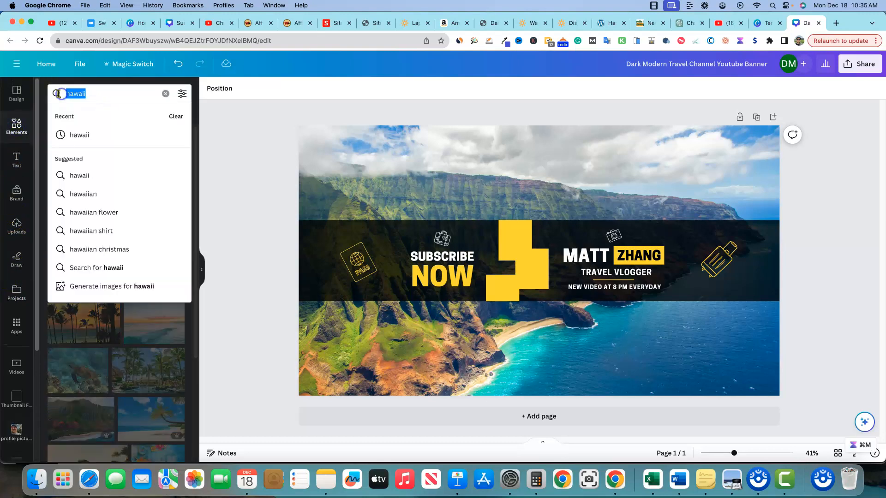
pyautogui.write('man')
pyautogui.press('Return')
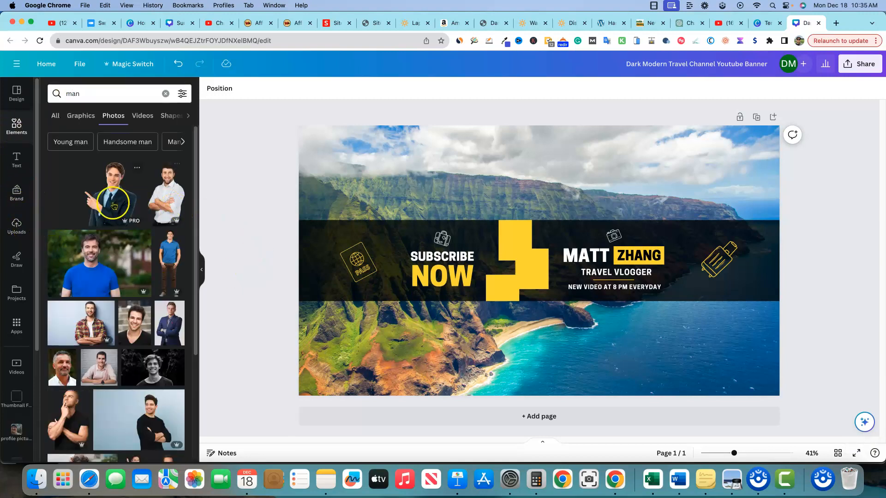
pyautogui.click(165, 199)
# Move the man's cut-out over the yellow shape and scale it down to fit the height of the black strip.
pyautogui.moveTo(539, 335); pyautogui.dragTo(516, 267)
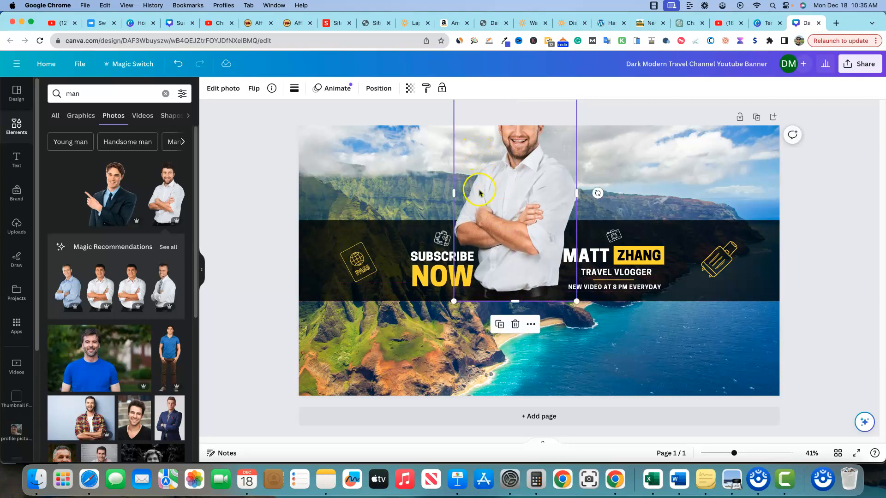
pyautogui.moveTo(576, 301); pyautogui.dragTo(517, 282)
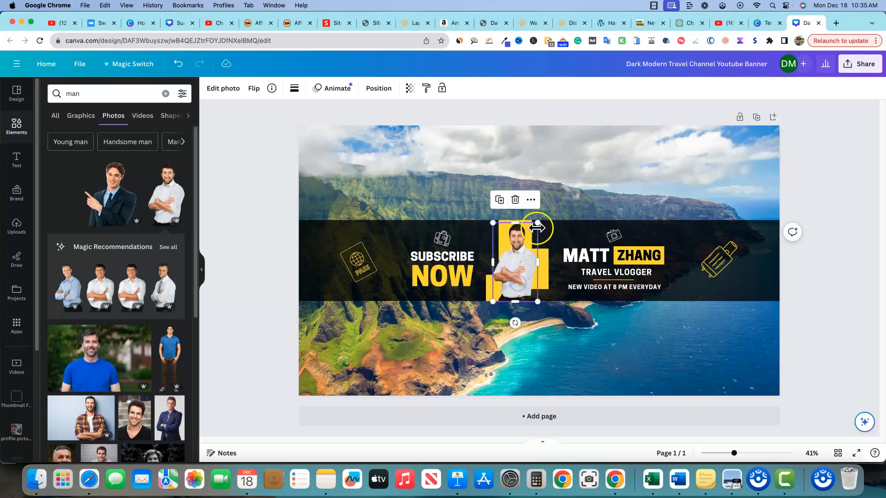
pyautogui.moveTo(538, 222); pyautogui.dragTo(539, 224)
pyautogui.moveTo(524, 271); pyautogui.dragTo(521, 271)
pyautogui.click(523, 348)
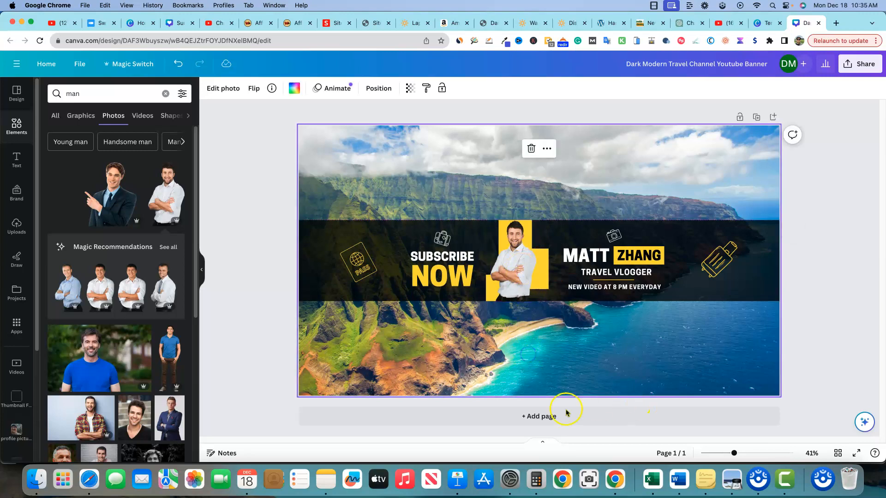
pyautogui.click(514, 277)
pyautogui.click(599, 331)
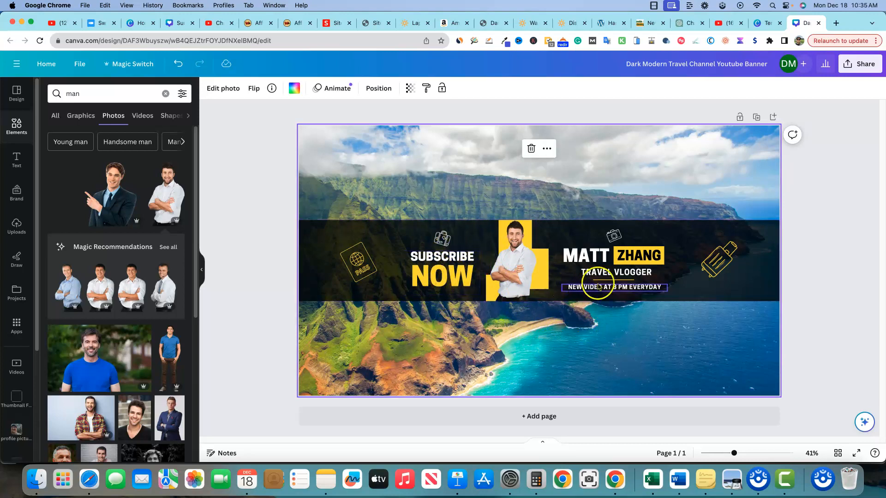
# Replace the first and last name above the TRAVEL VLOGGER line with the new channel owner's name.
pyautogui.doubleClick(650, 255)
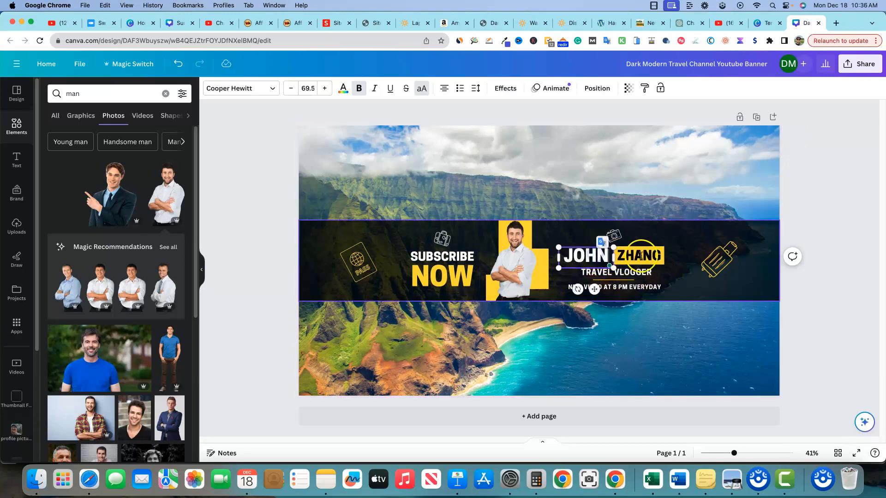
pyautogui.click(638, 256)
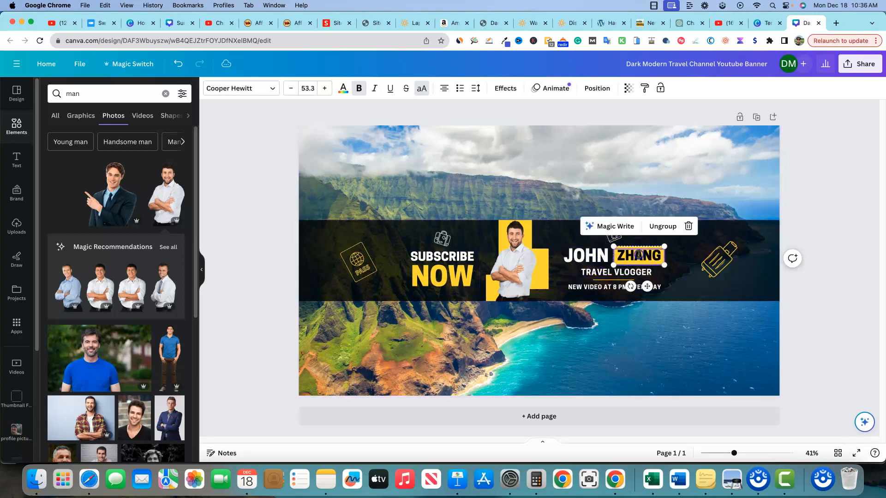
pyautogui.write('MILLER')
pyautogui.click(660, 337)
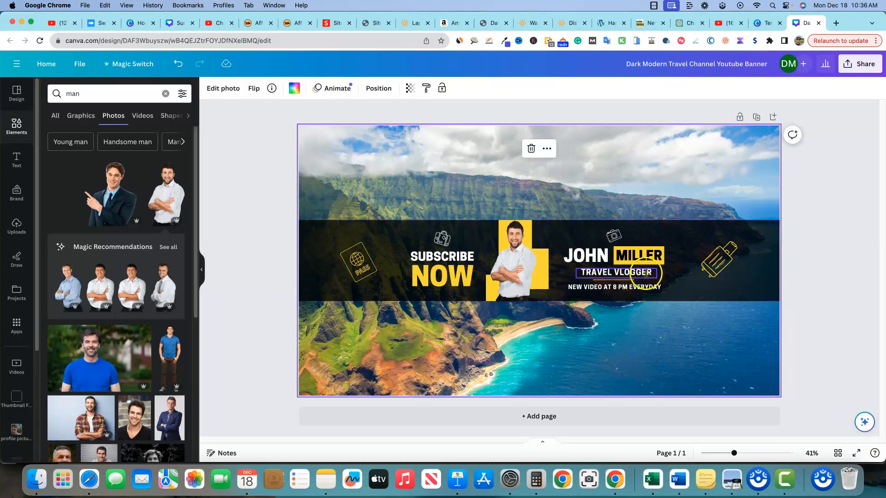
# Select the black strip and the new-video schedule line in turn to inspect them as editable elements.
pyautogui.click(690, 289)
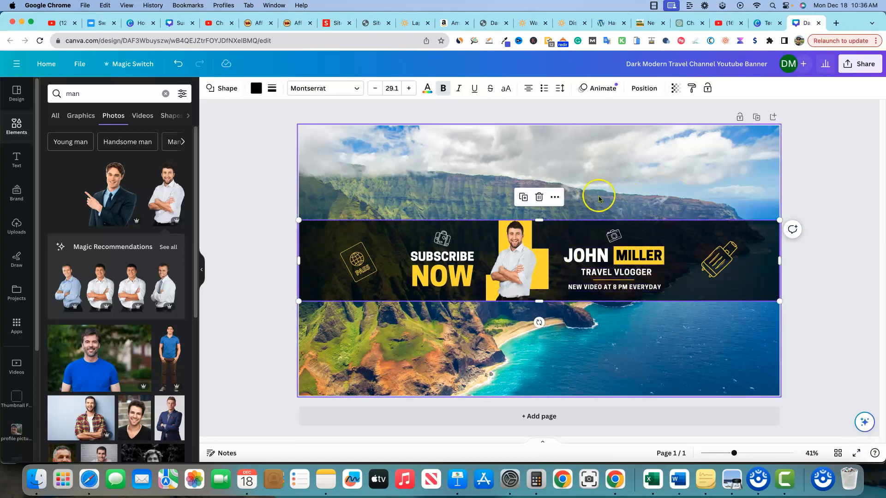
pyautogui.doubleClick(609, 289)
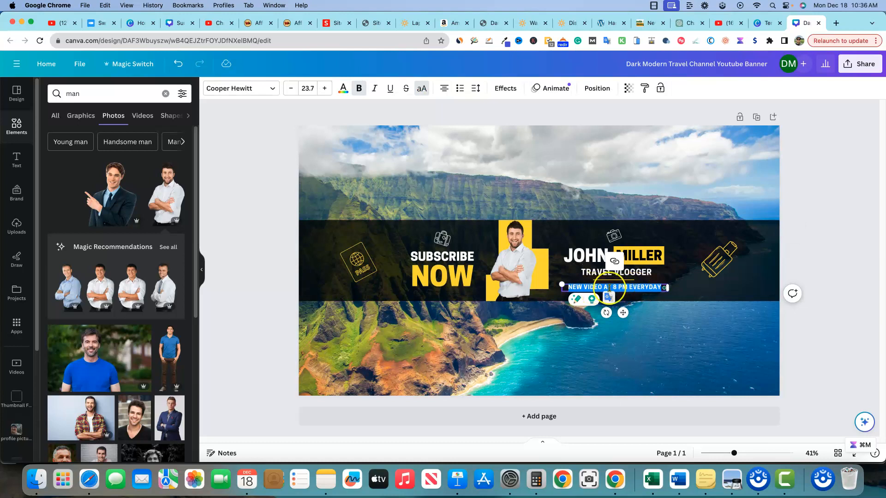
pyautogui.click(629, 332)
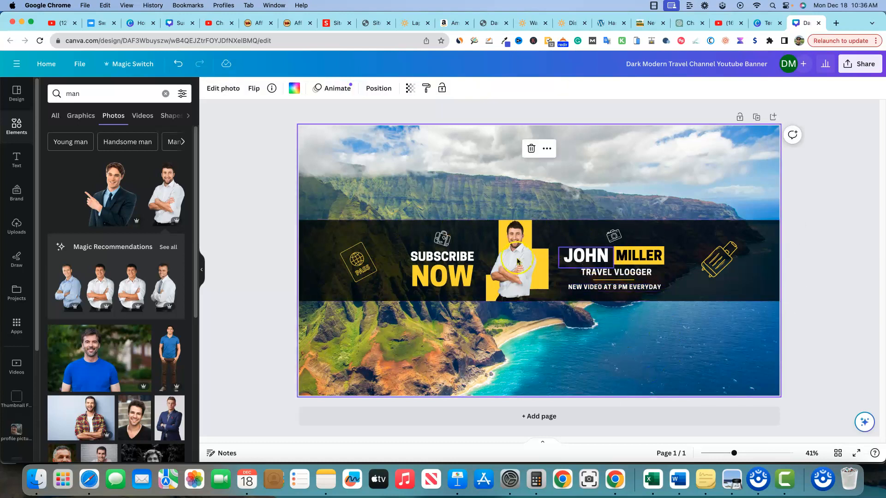
# Add a blank second page and browse the YouTube banner templates for it.
pyautogui.click(565, 419)
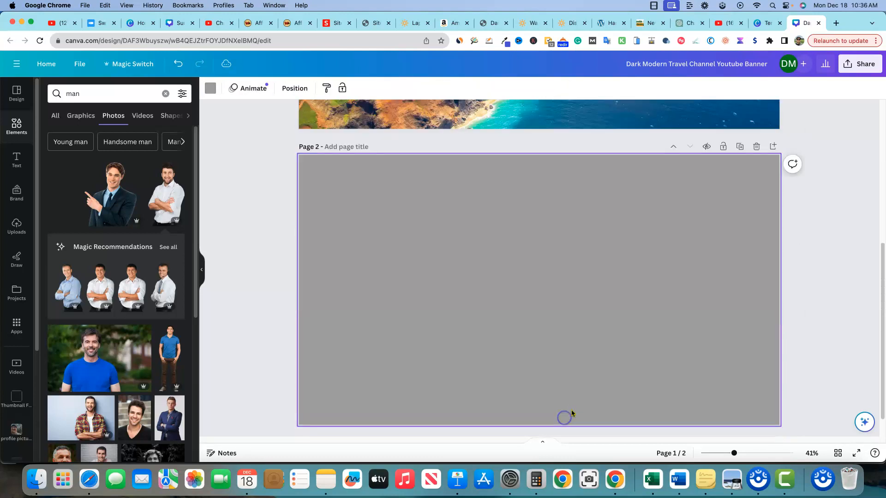
pyautogui.click(17, 126)
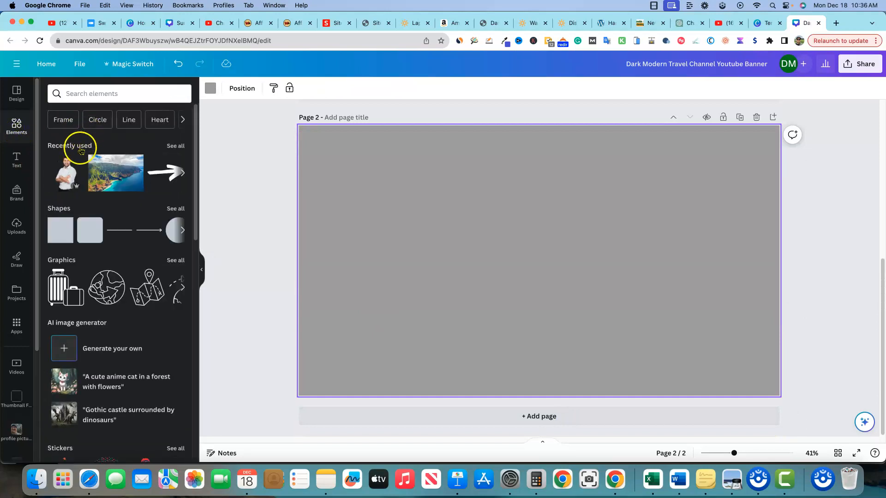
pyautogui.click(19, 94)
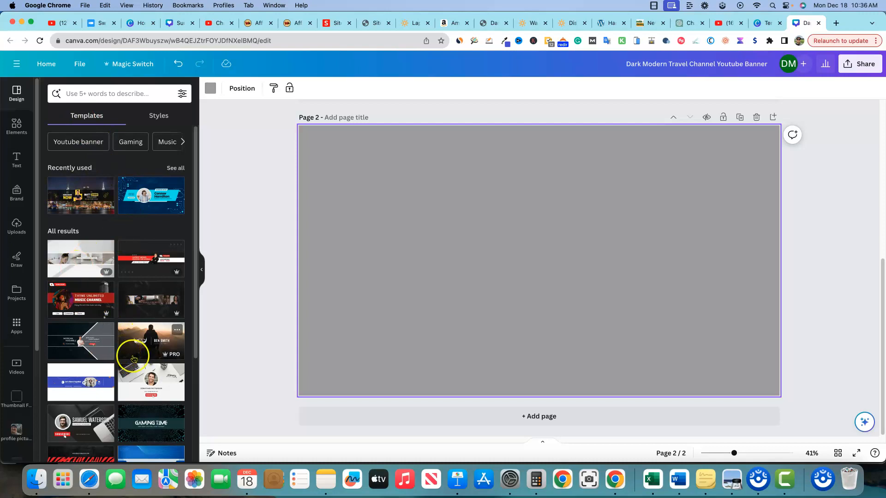
pyautogui.scroll(-5, 157, 395)
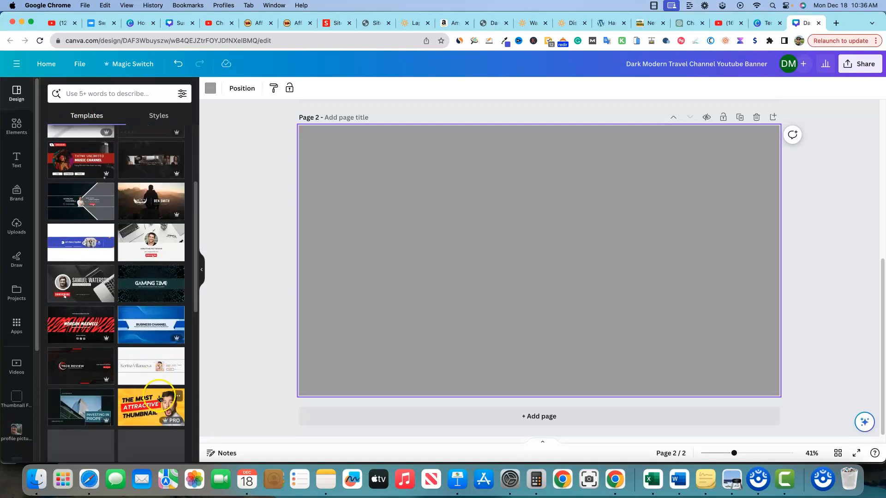
# Search the templates for "travel" and apply the Dark Red White Black Digital Nomad YouTube Banner to page 2.
pyautogui.click(93, 93)
pyautogui.write('tr')
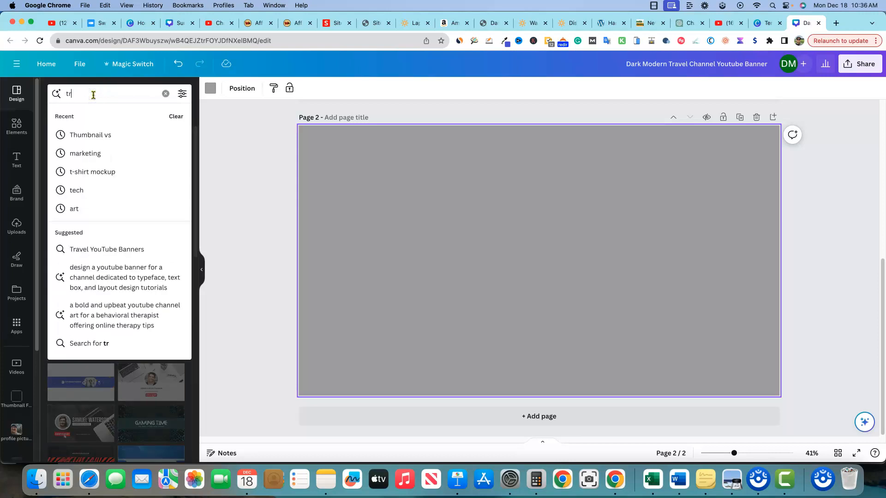
pyautogui.write('avel')
pyautogui.press('Return')
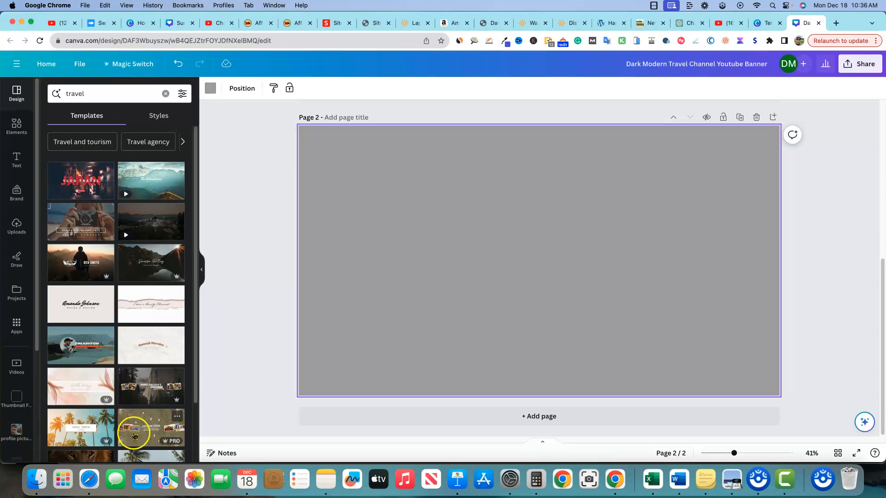
pyautogui.click(83, 356)
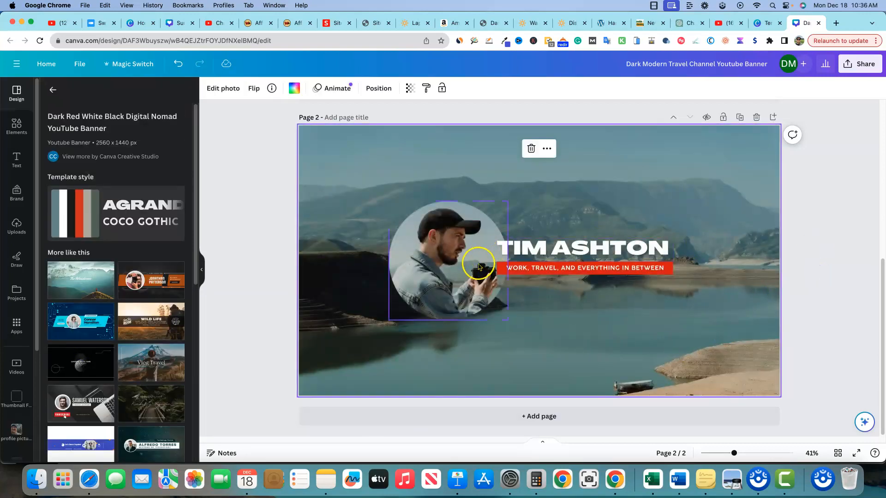
# Copy the man's cut-out from page 1 and delete the photo inside page 2's circular frame.
pyautogui.click(452, 264)
pyautogui.scroll(5, 461, 258)
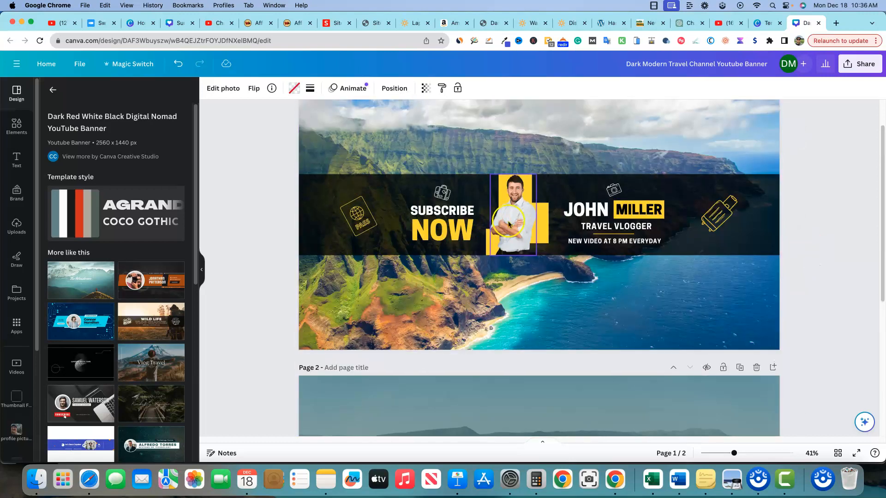
pyautogui.click(513, 227)
pyautogui.scroll(-5, 503, 332)
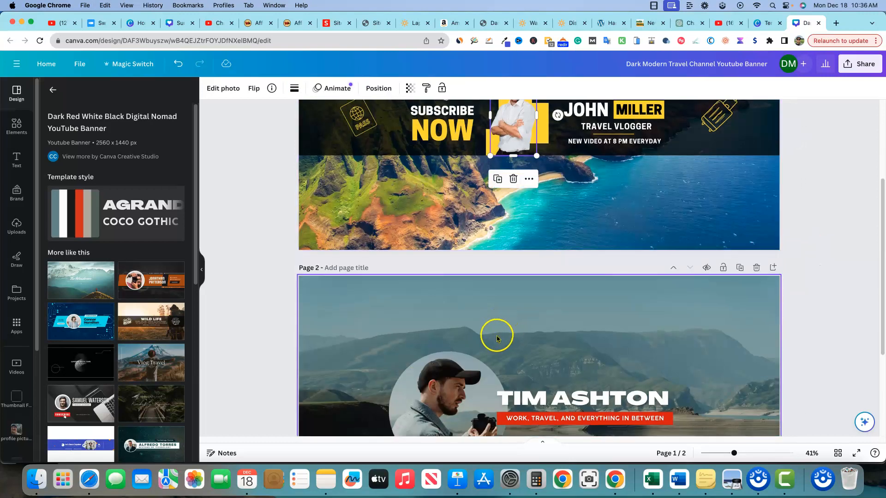
pyautogui.click(447, 283)
pyautogui.press('Delete')
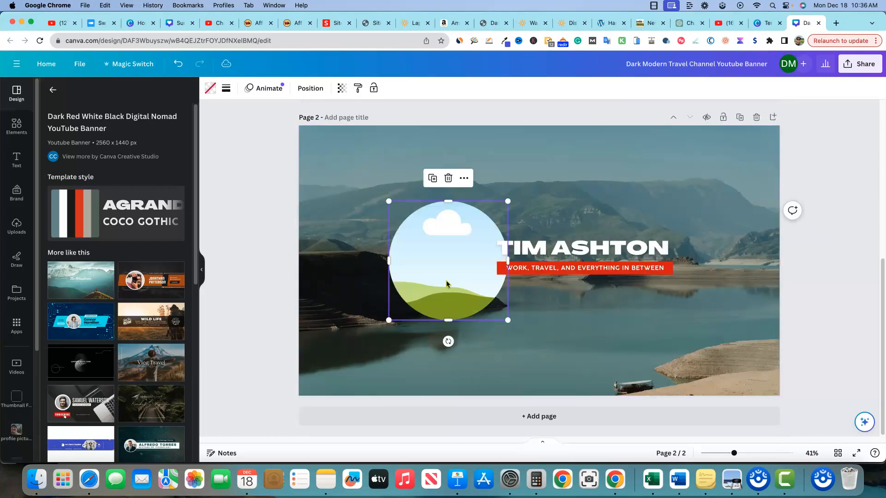
# Paste the man's cut-out into the circular frame and shift the crop to show his head and shoulders.
pyautogui.press('super+v')
pyautogui.moveTo(508, 282); pyautogui.dragTo(454, 301)
pyautogui.doubleClick(448, 274)
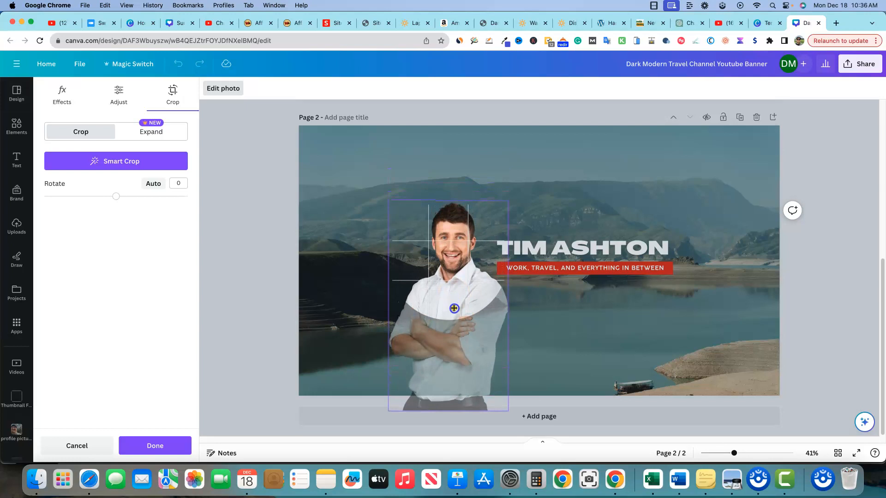
pyautogui.click(572, 338)
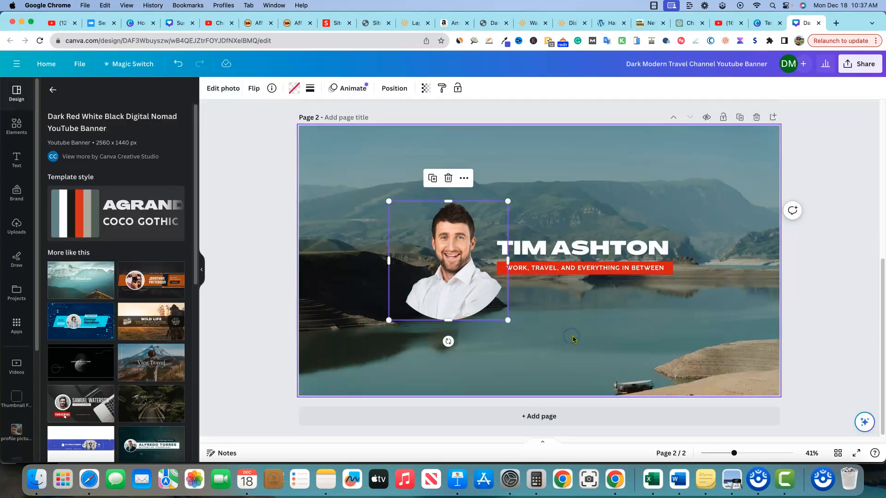
pyautogui.click(649, 327)
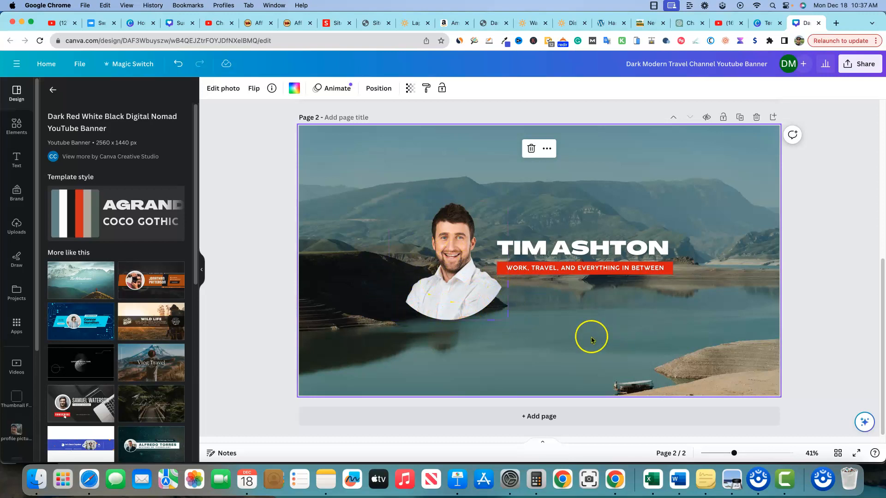
# Replace the heading name on page 2 with the new channel owner's full name and widen its text box to one line.
pyautogui.doubleClick(590, 247)
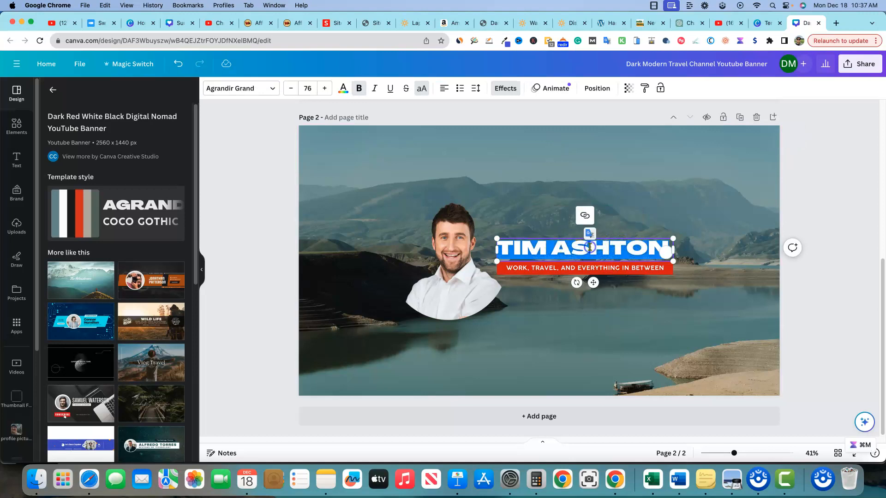
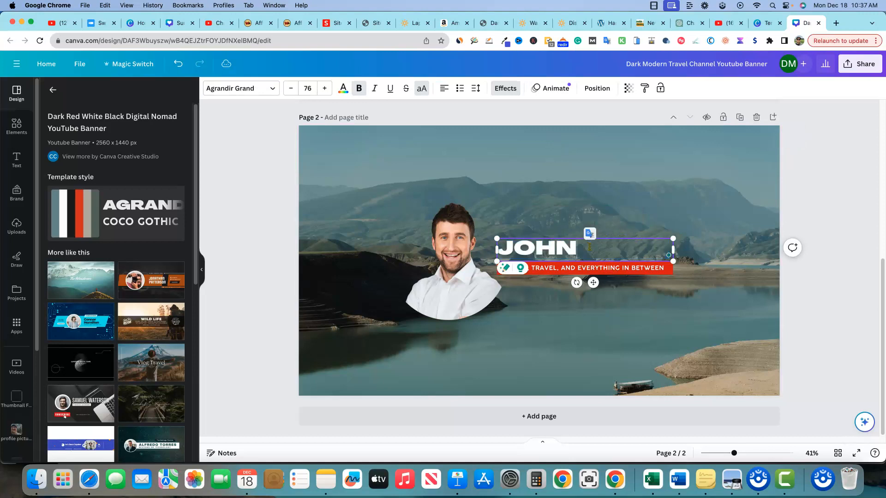
pyautogui.moveTo(669, 263); pyautogui.dragTo(687, 260)
pyautogui.click(634, 316)
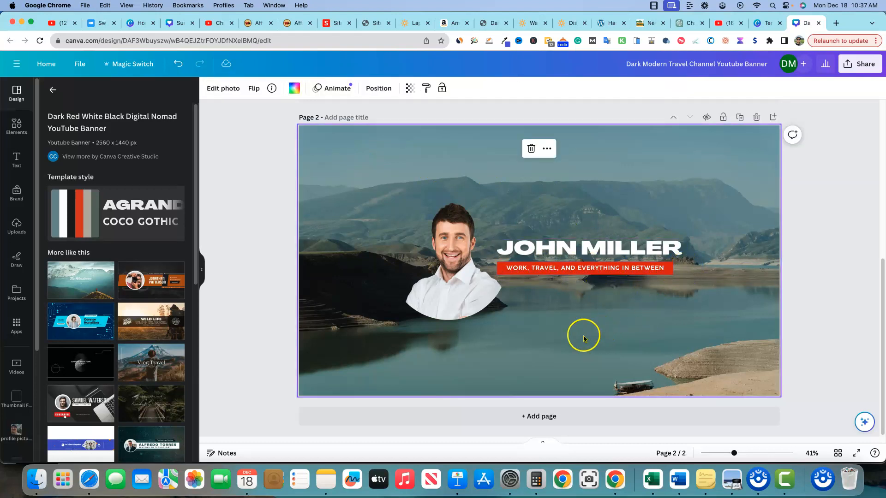
# Search the elements for "hawaii" photos, set the leaning palm beach photo as page 2's background, and return to page 1.
pyautogui.click(16, 126)
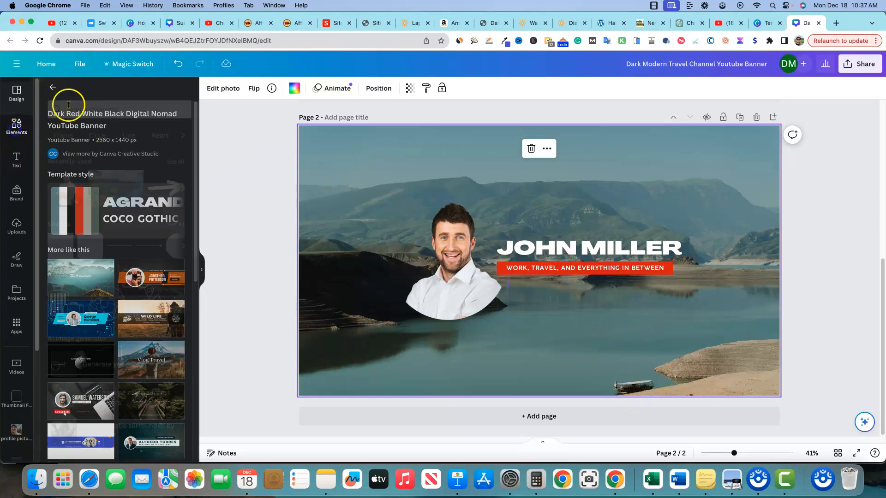
pyautogui.click(113, 92)
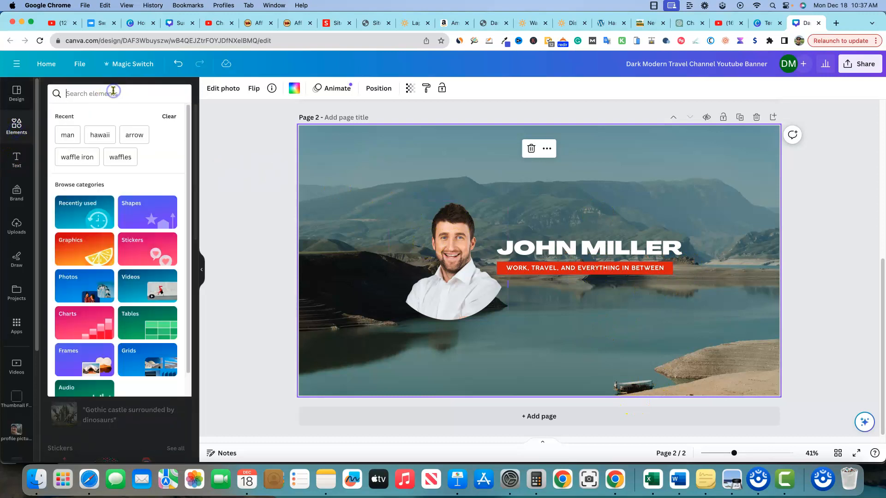
pyautogui.click(100, 134)
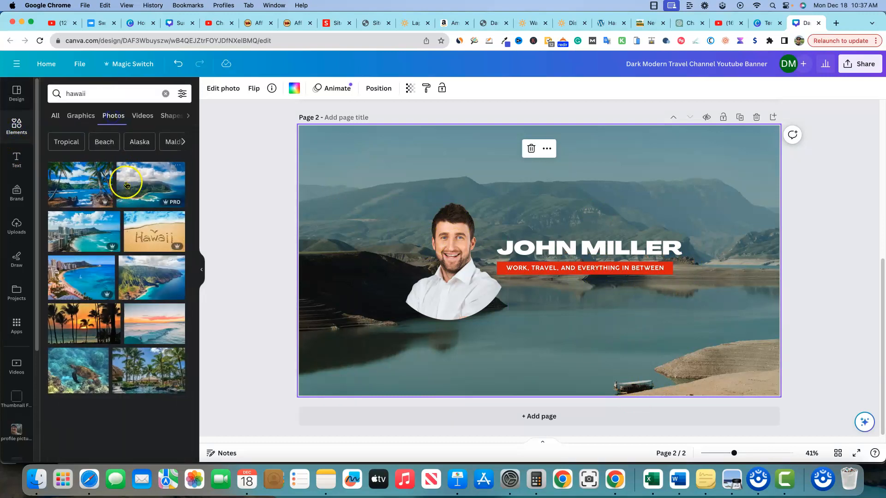
pyautogui.scroll(-3, 125, 304)
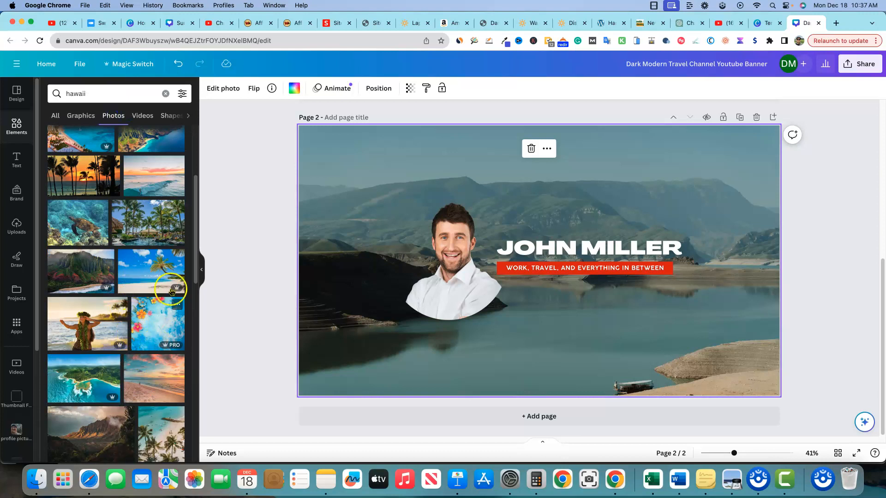
pyautogui.moveTo(143, 272); pyautogui.dragTo(313, 175)
pyautogui.click(795, 276)
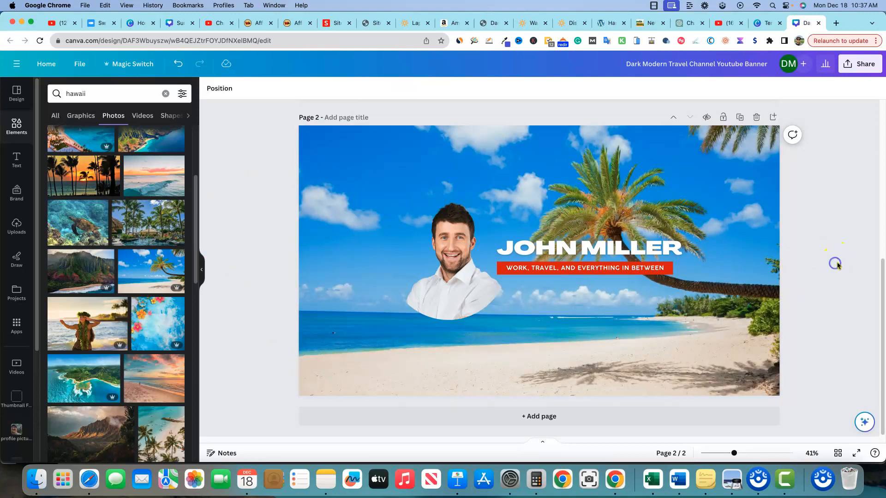
pyautogui.scroll(5, 789, 233)
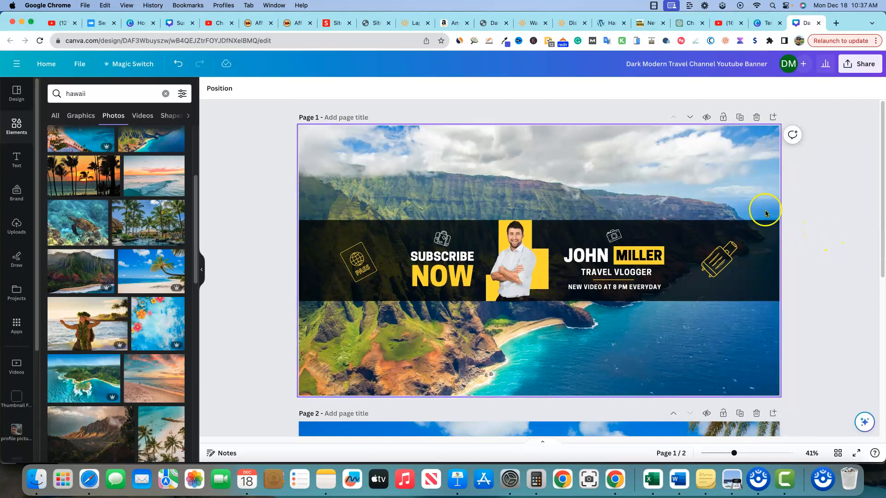
pyautogui.click(805, 173)
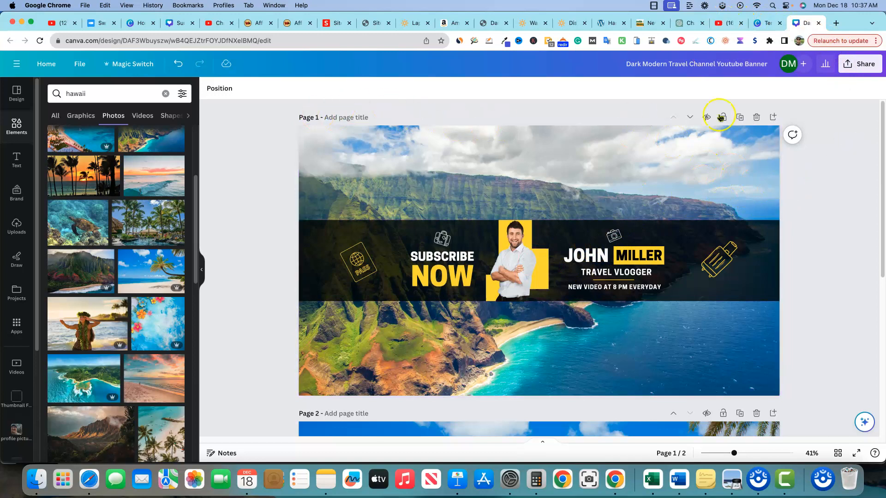
# Download only page 1 of the banner design as a PNG.
pyautogui.click(869, 71)
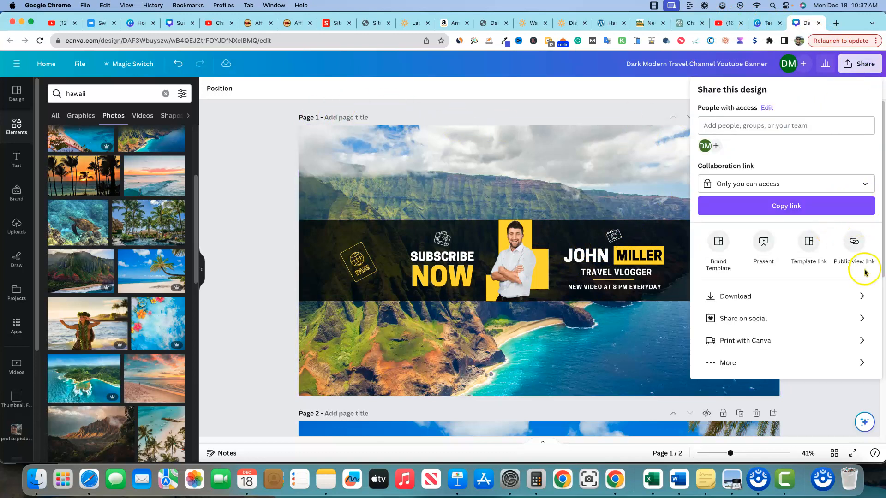
pyautogui.click(862, 299)
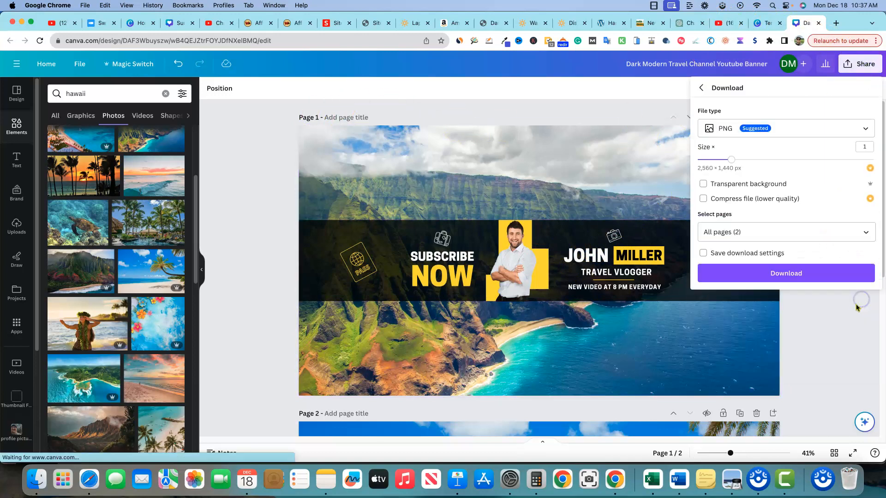
pyautogui.click(863, 236)
pyautogui.click(866, 259)
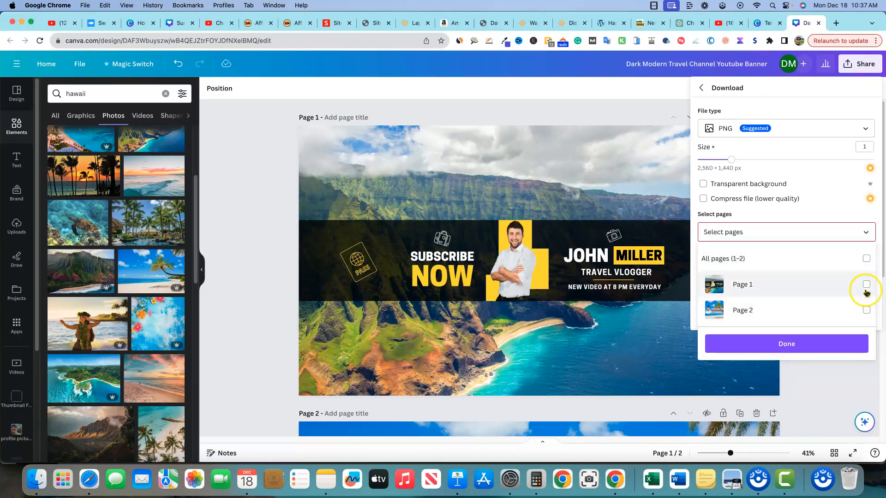
pyautogui.click(865, 287)
pyautogui.click(849, 343)
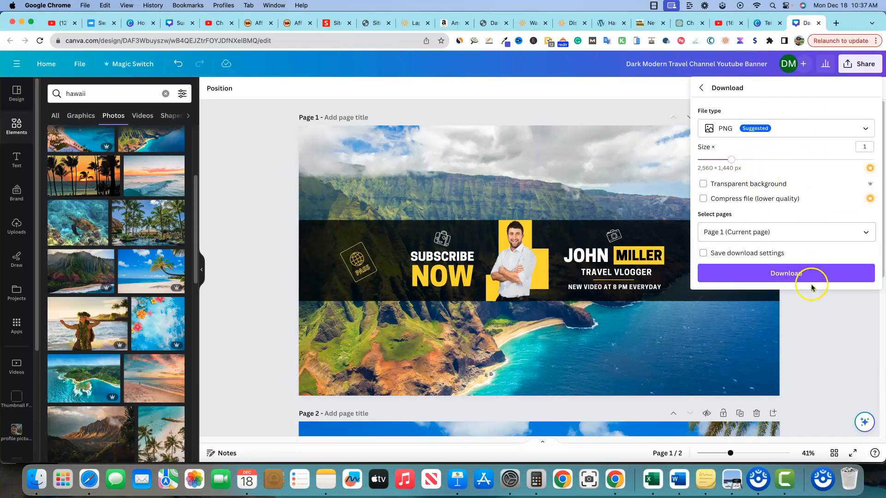
pyautogui.click(786, 272)
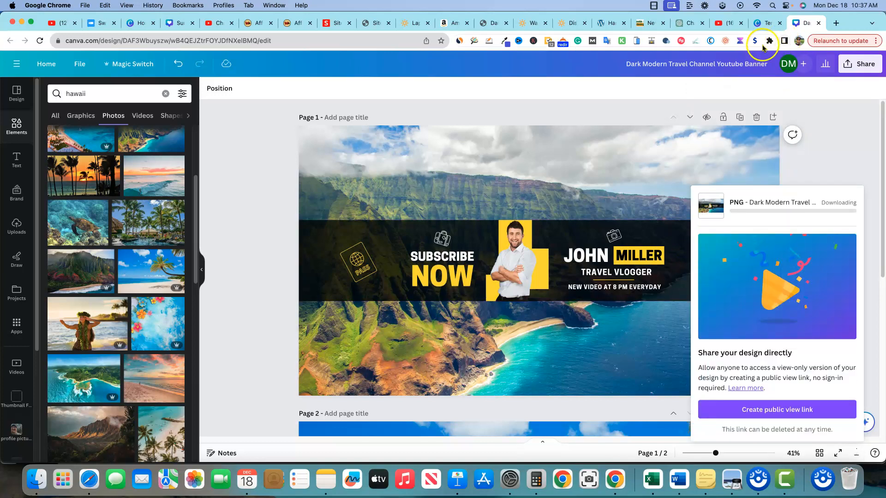
# Switch to the YouTube channel and open the Branding section of its customization settings in YouTube Studio.
pyautogui.click(726, 23)
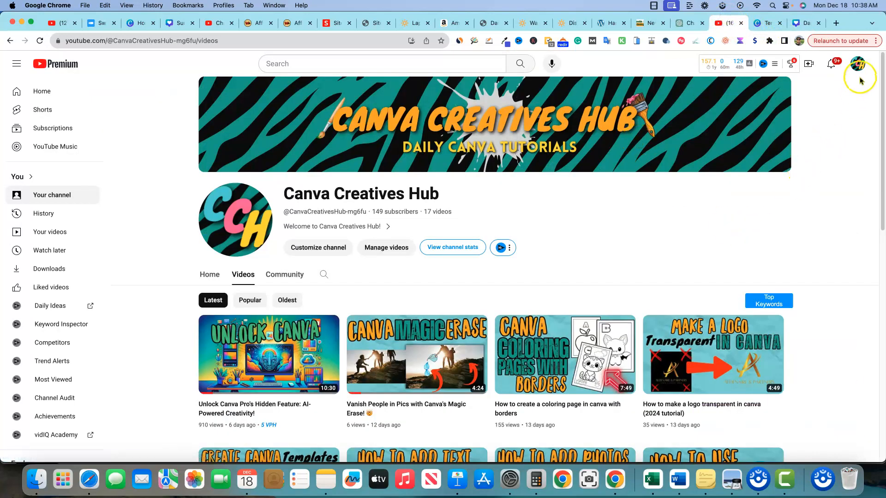
pyautogui.click(857, 63)
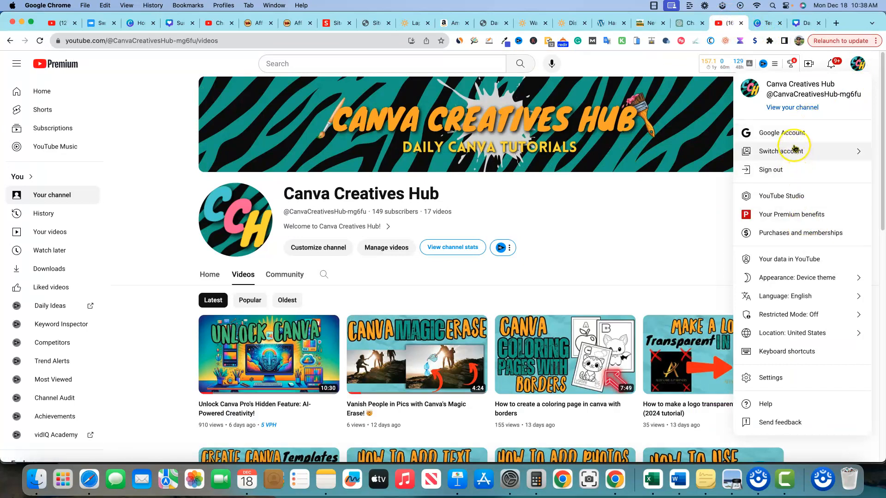
pyautogui.click(790, 195)
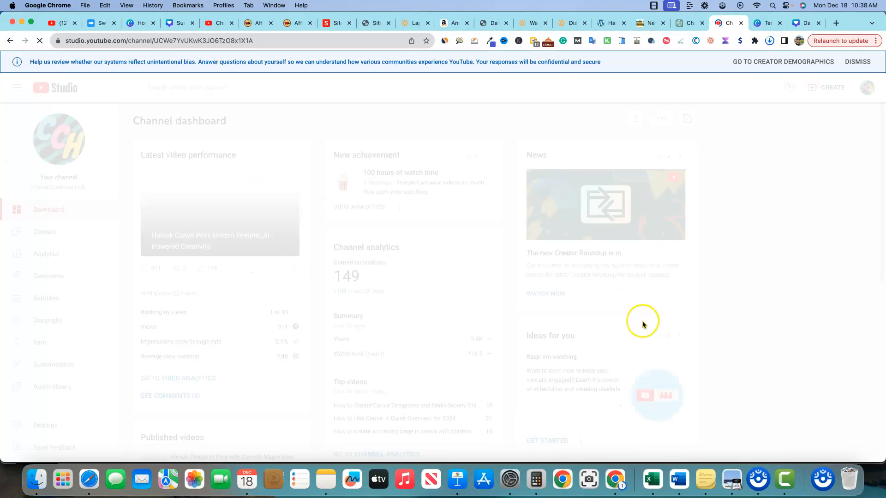
pyautogui.click(762, 271)
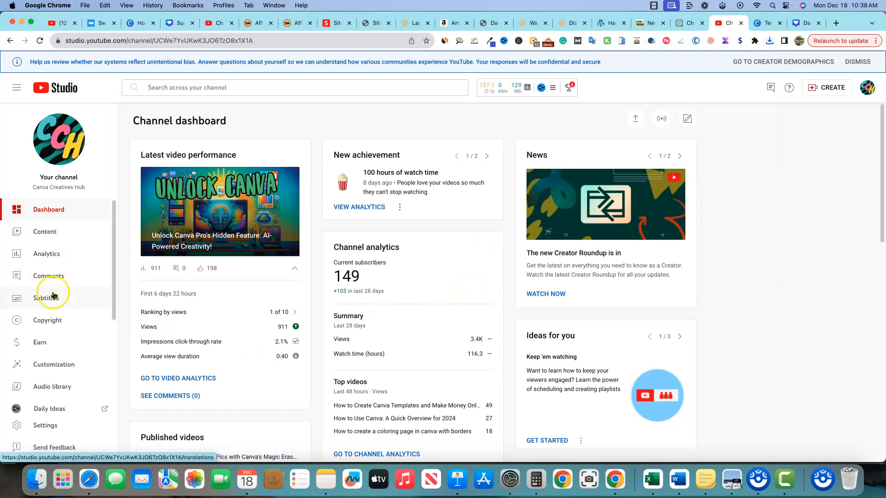
pyautogui.click(68, 365)
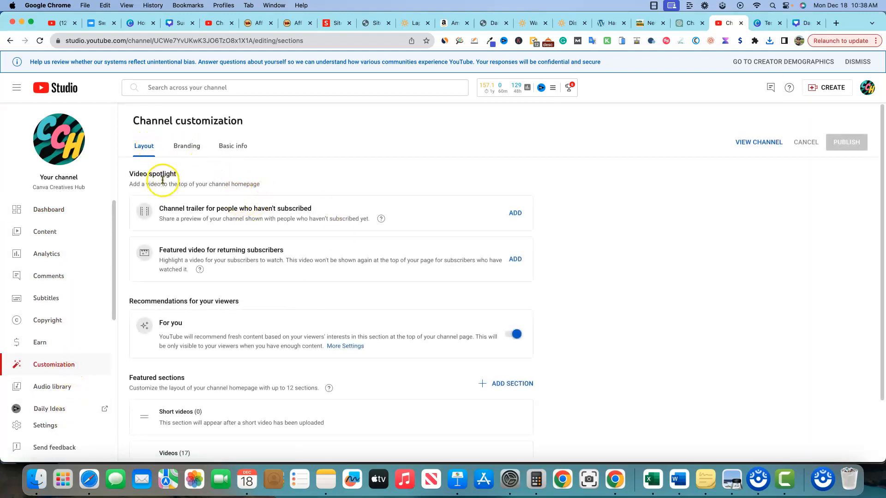
pyautogui.click(184, 147)
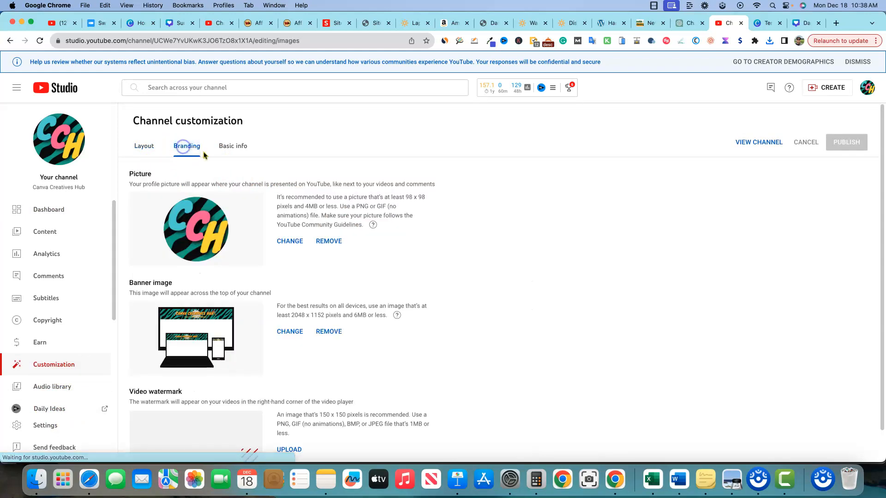
# Load the downloaded Dark Modern Travel banner PNG as the channel's banner image, examine which areas show on each device, and cancel the change.
pyautogui.click(293, 333)
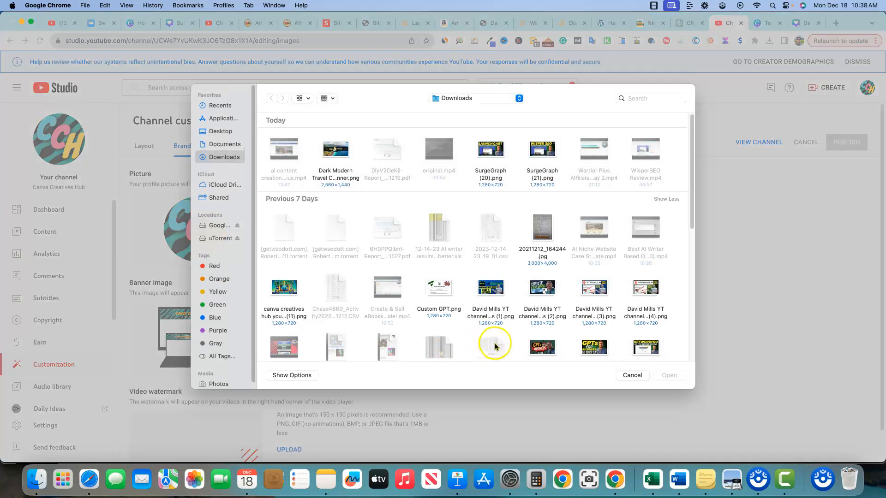
pyautogui.click(336, 150)
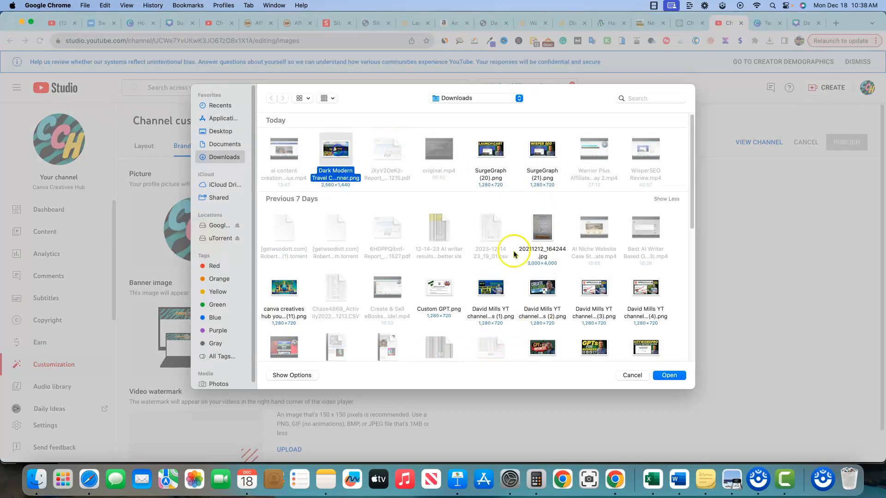
pyautogui.click(670, 372)
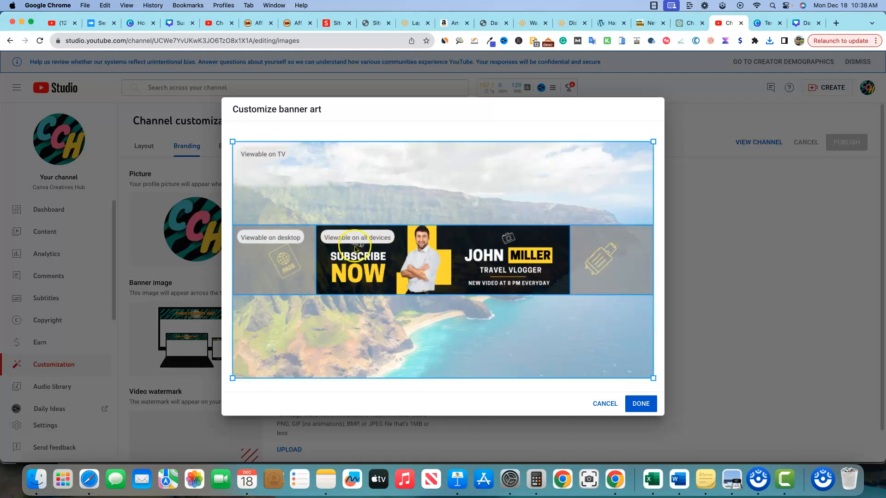
pyautogui.moveTo(362, 263); pyautogui.dragTo(461, 373)
pyautogui.click(600, 404)
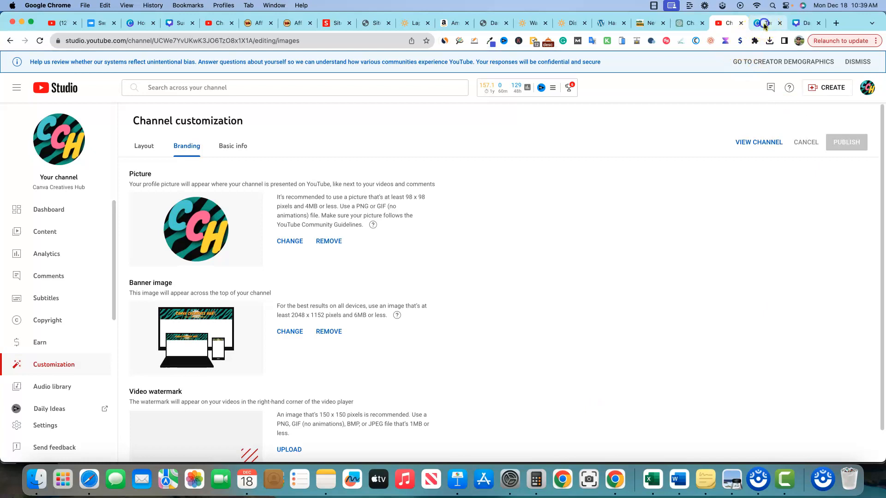
# Return to the Canva banner design and move the dark band from behind the text up to the top of page 1.
pyautogui.click(766, 23)
pyautogui.click(805, 23)
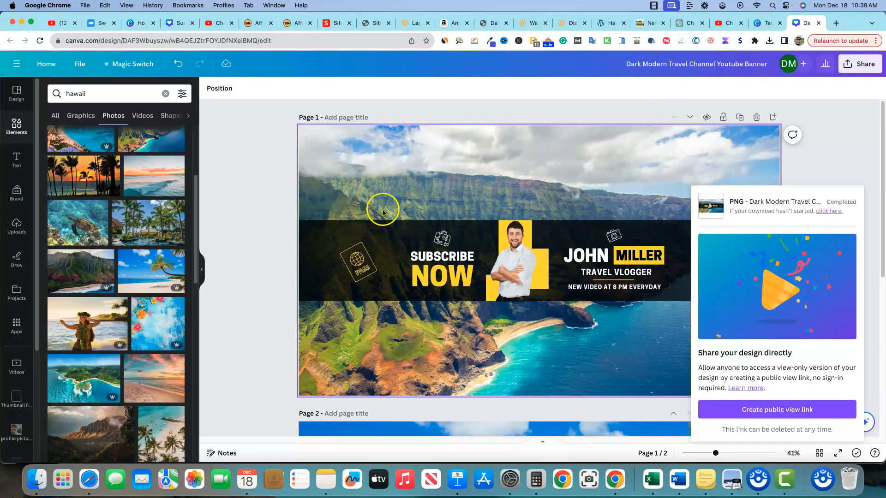
pyautogui.click(272, 223)
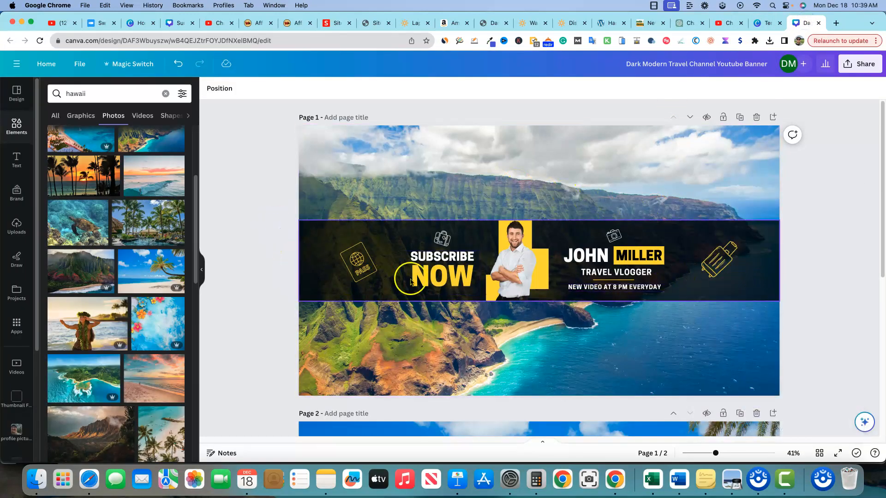
pyautogui.click(322, 291)
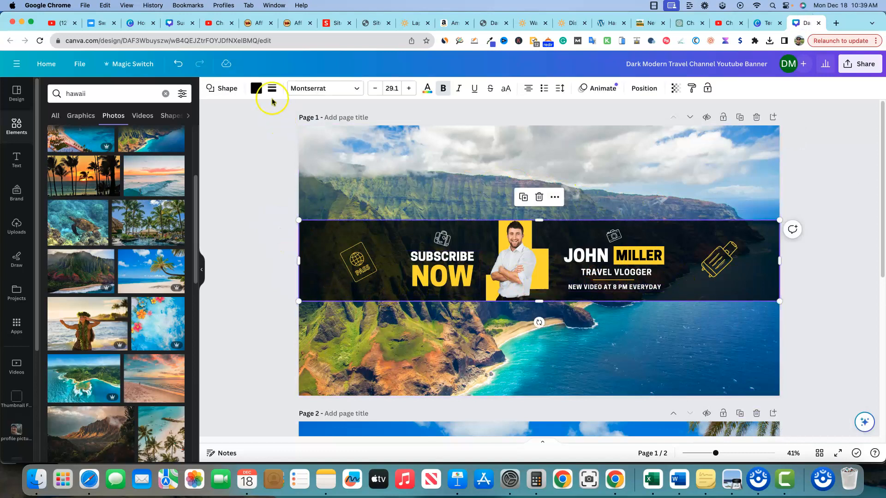
pyautogui.moveTo(311, 234); pyautogui.dragTo(298, 130)
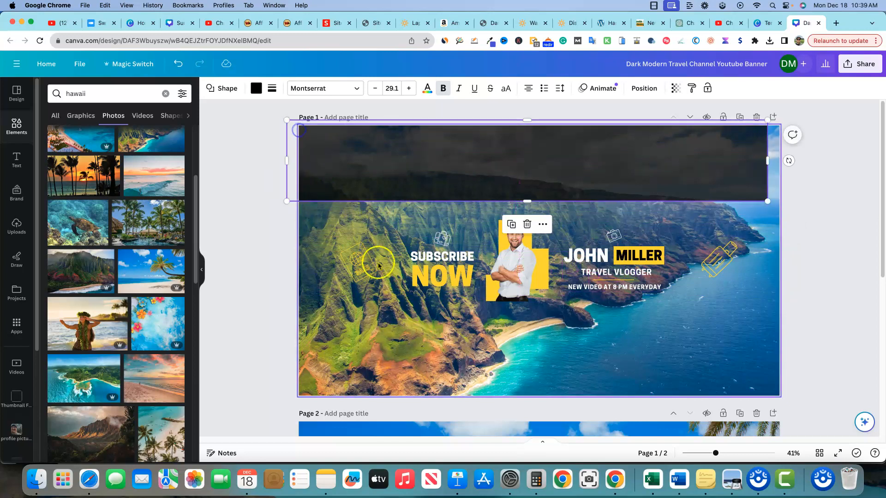
# Apply a black Outline effect with thickness 190 to the "SUBSCRIBE NOW" text on page 1.
pyautogui.click(459, 277)
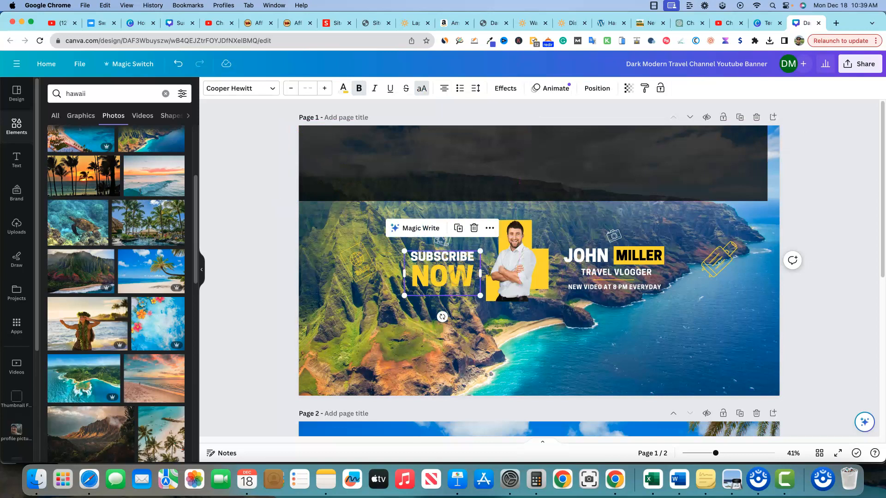
pyautogui.click(511, 88)
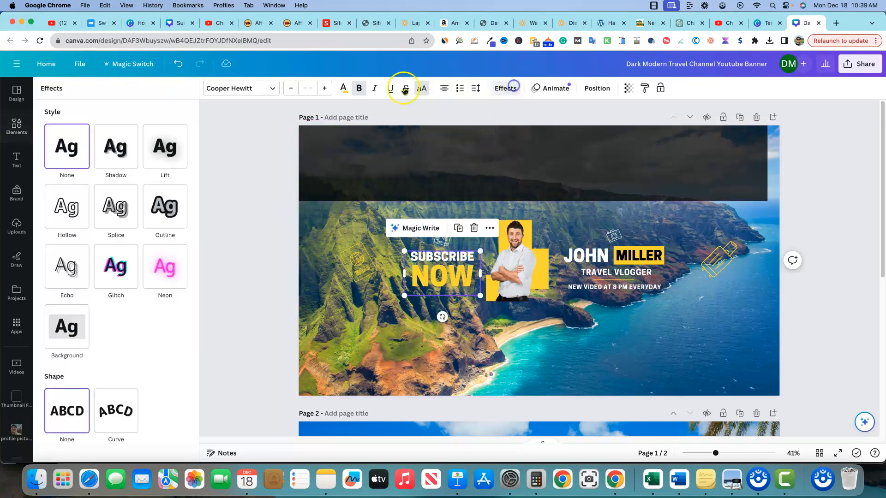
pyautogui.click(167, 208)
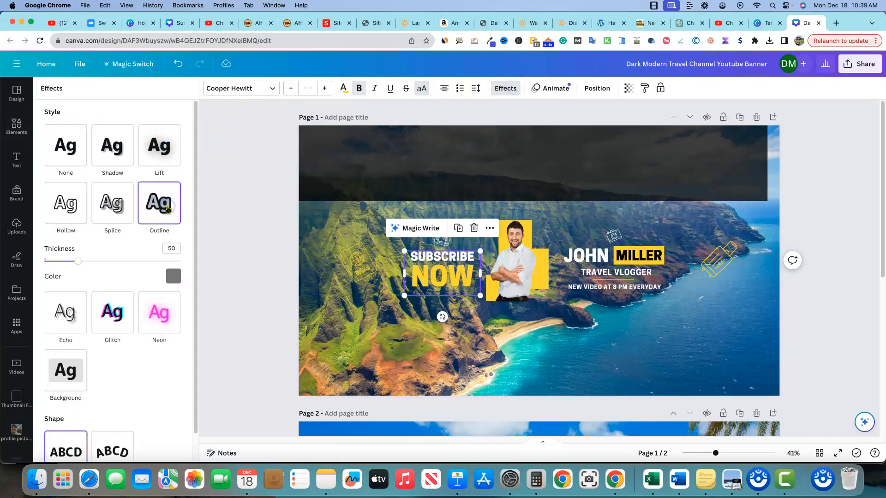
pyautogui.click(174, 276)
pyautogui.click(74, 325)
pyautogui.moveTo(78, 261); pyautogui.dragTo(91, 264)
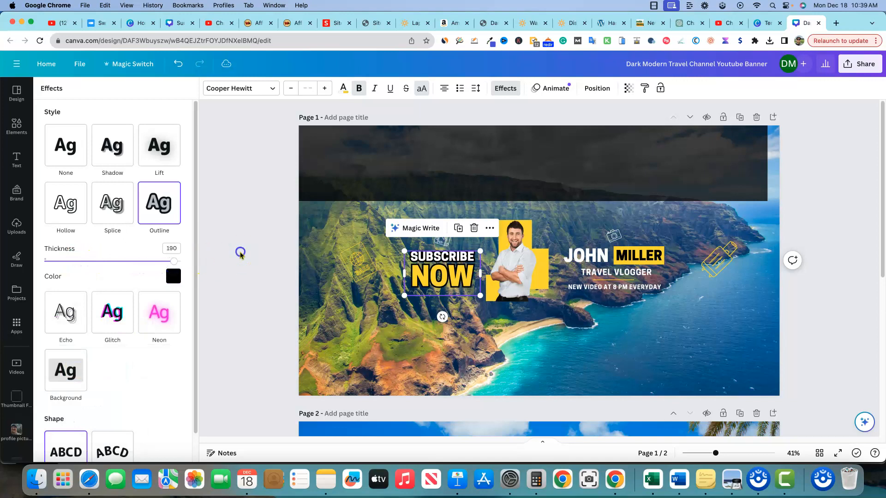
pyautogui.click(240, 219)
# Shift the dark band sideways so it reaches the right edge of page 1.
pyautogui.click(439, 221)
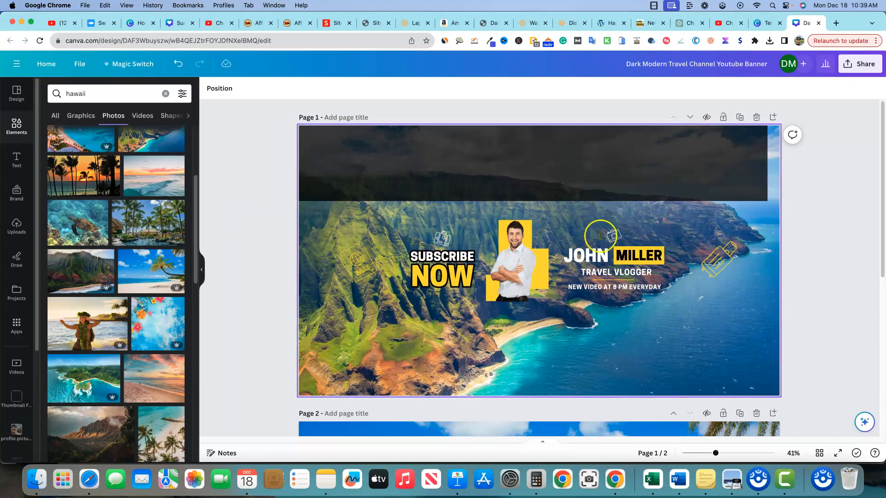
pyautogui.moveTo(534, 162)
pyautogui.mouseDown()
pyautogui.moveTo(563, 273)
pyautogui.moveTo(540, 268)
pyautogui.moveTo(535, 240)
pyautogui.moveTo(540, 172)
pyautogui.moveTo(550, 162)
pyautogui.mouseUp()
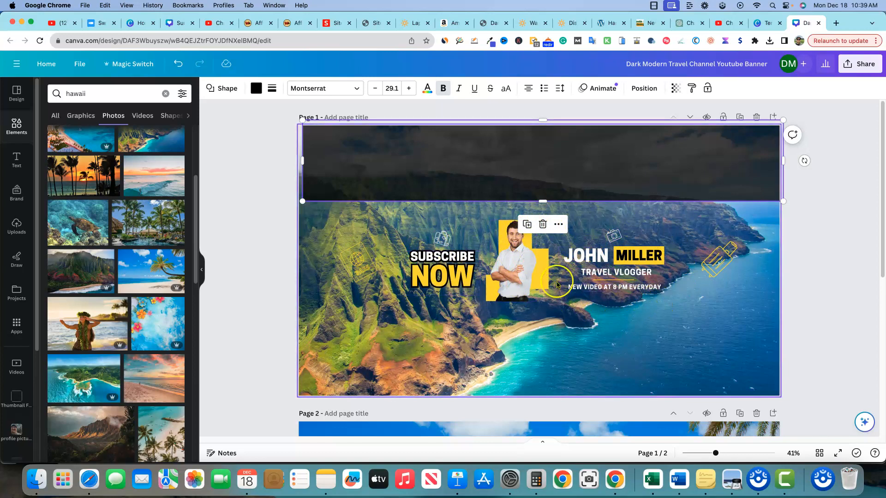
# Apply a black Outline effect at maximum thickness to the white first-name text in page 1's heading.
pyautogui.click(631, 256)
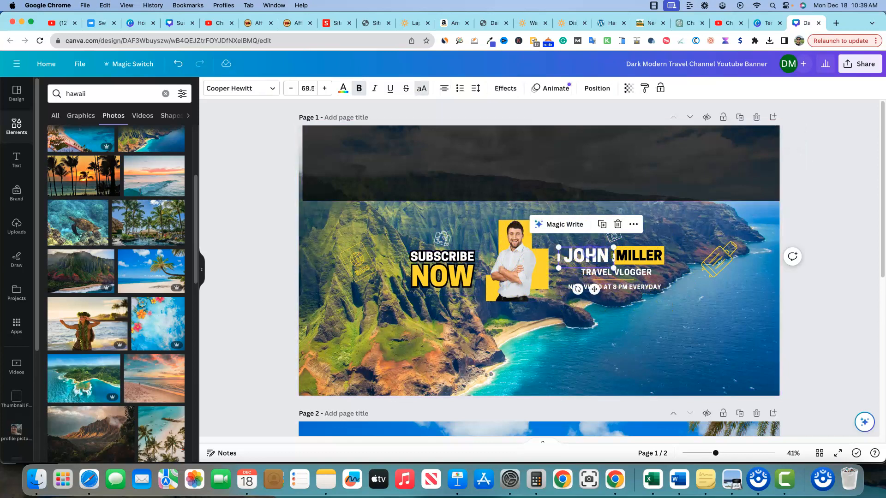
pyautogui.click(585, 257)
pyautogui.click(635, 257)
pyautogui.click(601, 258)
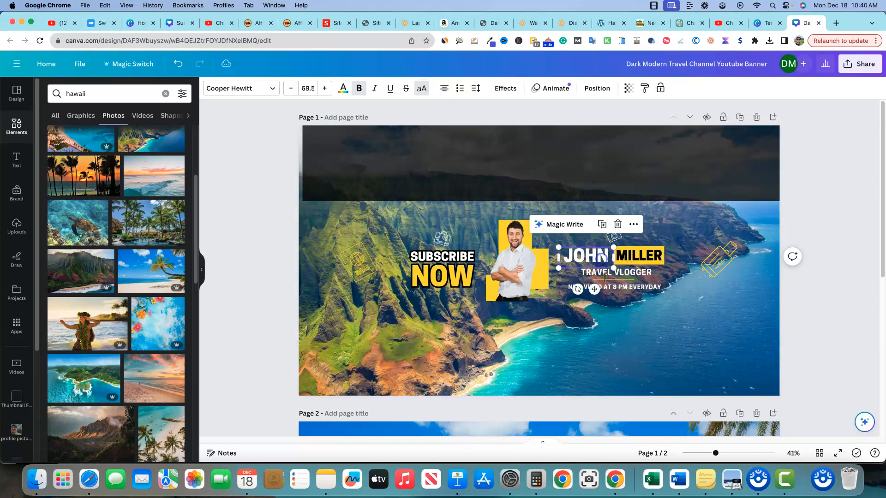
pyautogui.click(511, 90)
pyautogui.click(152, 203)
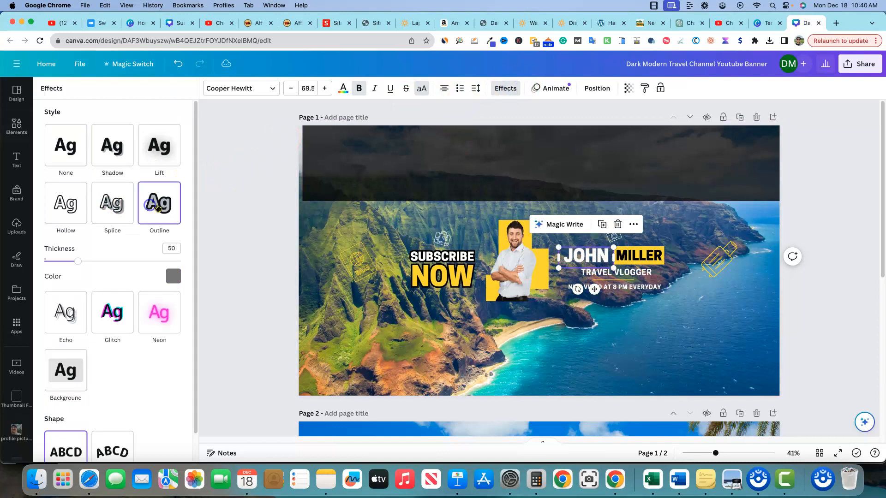
pyautogui.click(173, 276)
pyautogui.click(77, 330)
pyautogui.moveTo(78, 261); pyautogui.dragTo(181, 269)
pyautogui.click(240, 188)
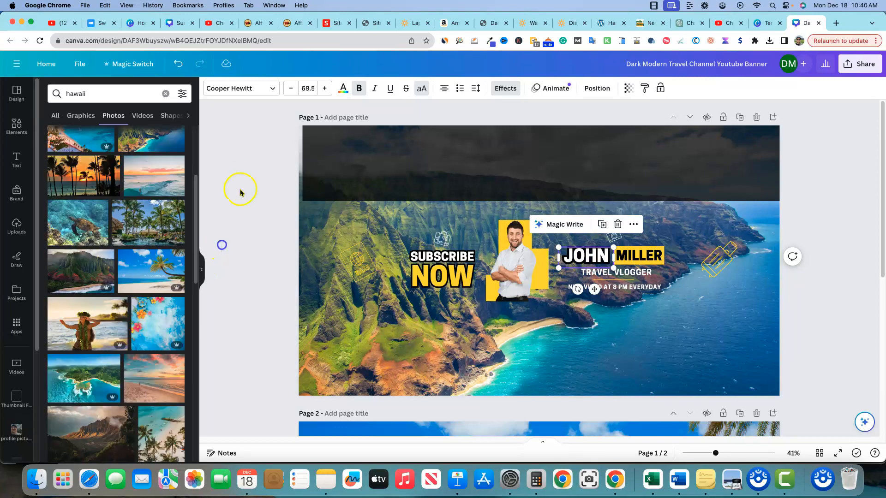
pyautogui.click(375, 266)
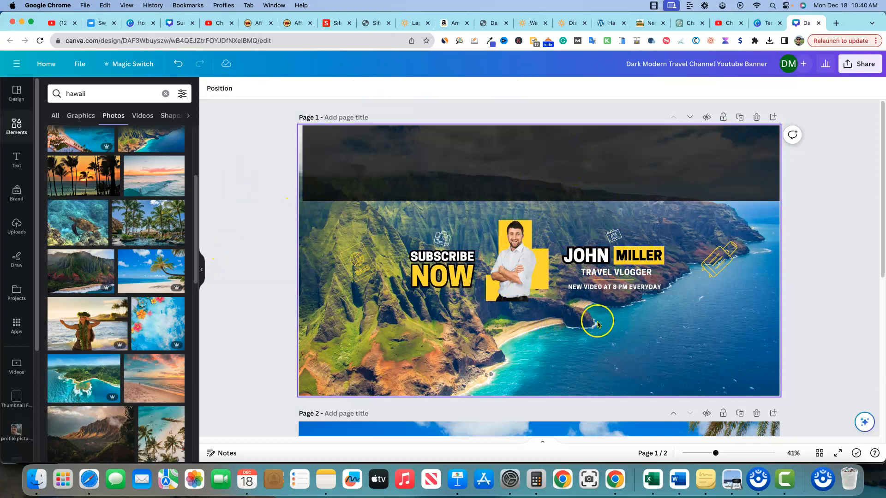
# Apply a black Outline effect with thickness 200 to the "TRAVEL VLOGGER" line.
pyautogui.click(612, 274)
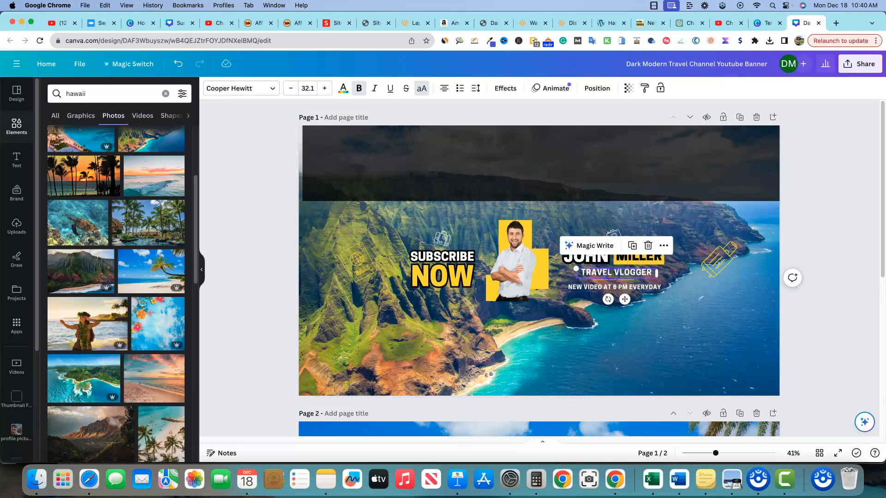
pyautogui.click(506, 88)
pyautogui.click(160, 203)
pyautogui.click(173, 276)
pyautogui.click(73, 326)
pyautogui.moveTo(78, 262); pyautogui.dragTo(199, 276)
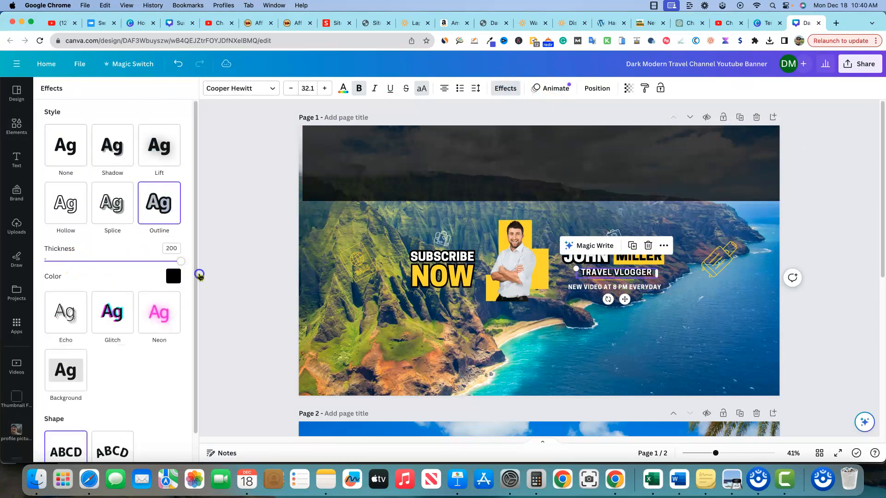
pyautogui.click(226, 249)
# Apply a black Outline effect at maximum thickness to the "NEW VIDEO AT 8 PM EVERYDAY" line on page 1.
pyautogui.click(613, 287)
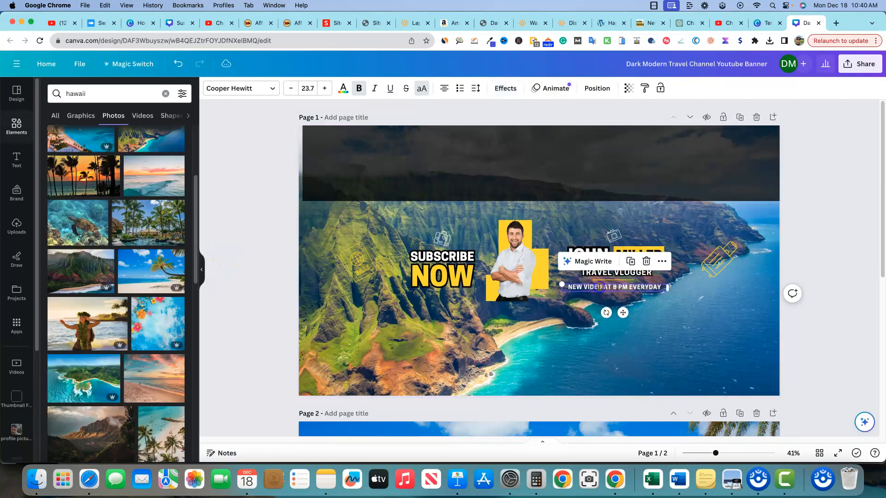
pyautogui.click(505, 88)
pyautogui.click(159, 203)
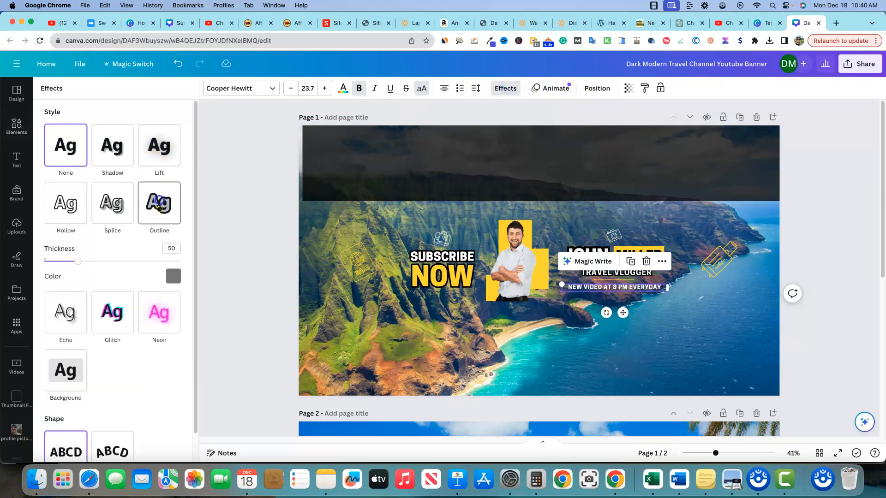
pyautogui.click(174, 277)
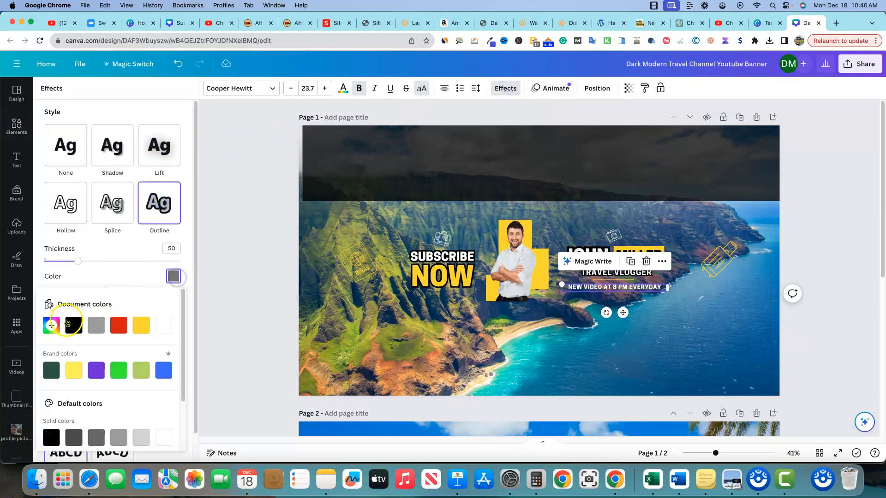
pyautogui.click(70, 326)
pyautogui.moveTo(78, 261); pyautogui.dragTo(188, 273)
pyautogui.click(213, 171)
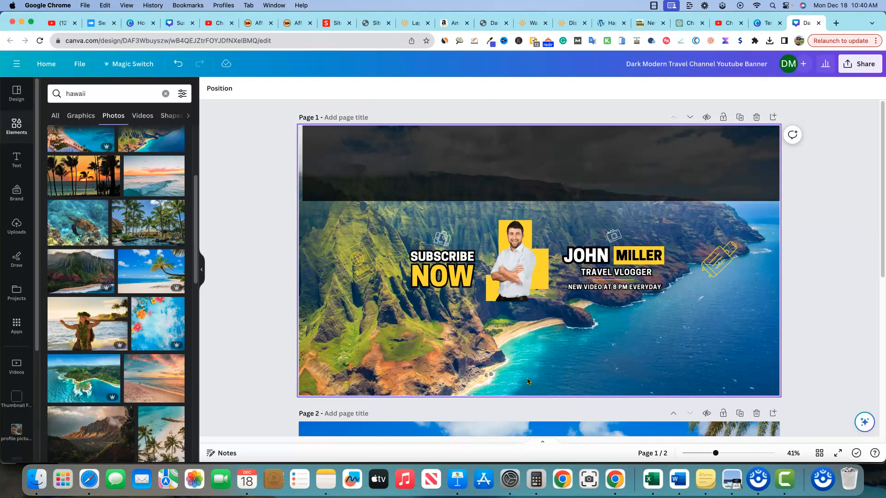
# Add a Glow shadow to the man's photo on page 1 with size 37 and intensity 79.
pyautogui.click(516, 277)
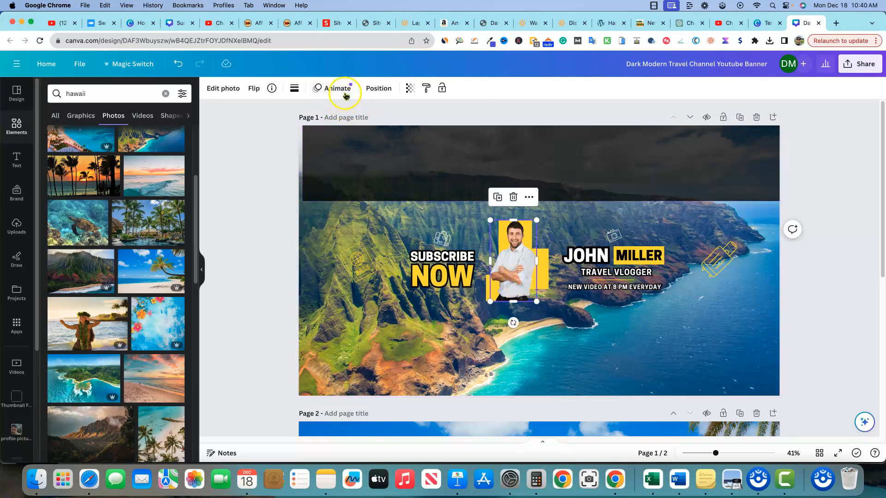
pyautogui.click(234, 90)
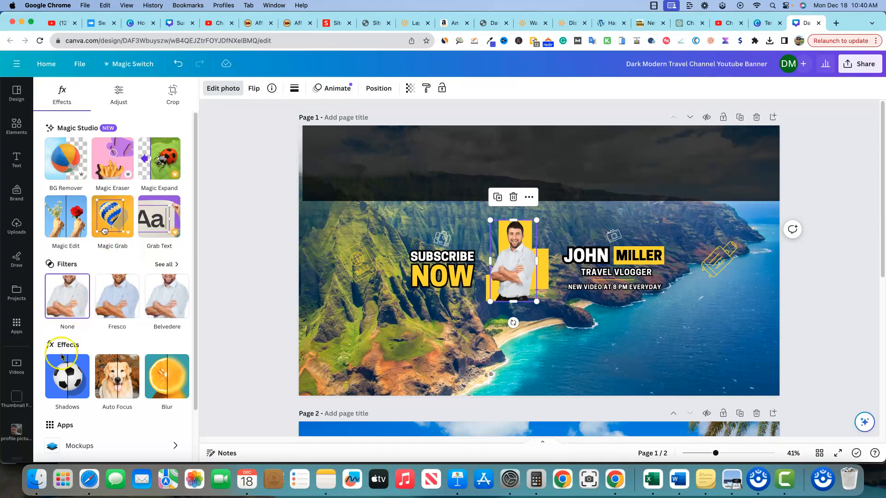
pyautogui.click(65, 386)
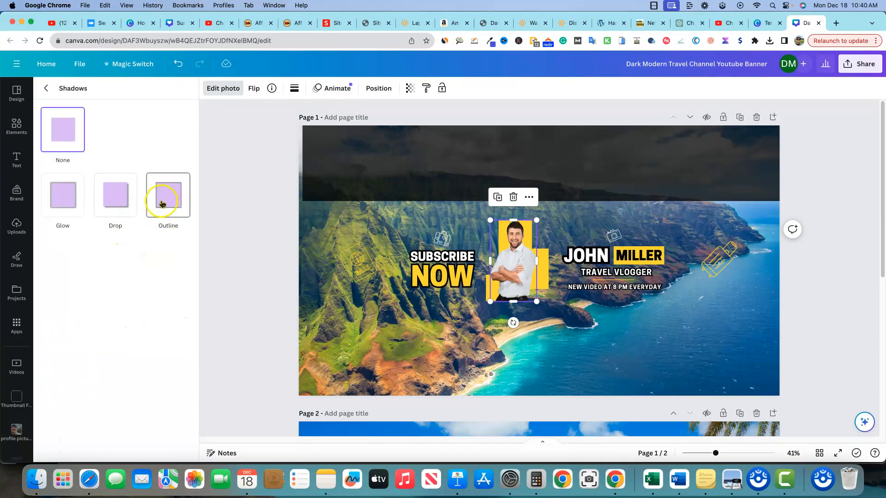
pyautogui.click(63, 196)
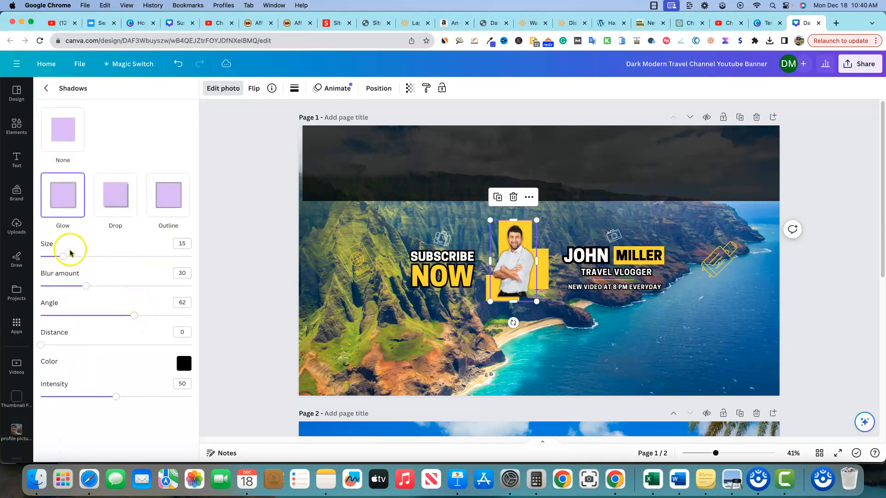
pyautogui.moveTo(78, 260); pyautogui.dragTo(102, 264)
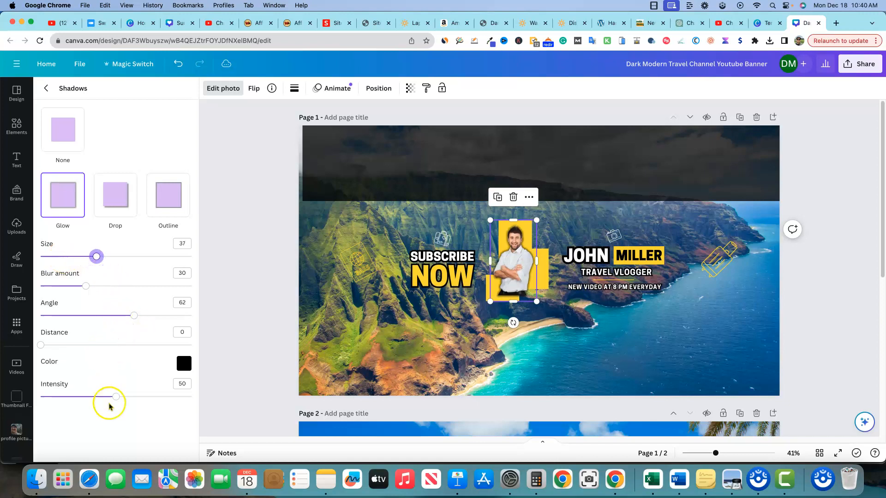
pyautogui.moveTo(118, 396); pyautogui.dragTo(151, 398)
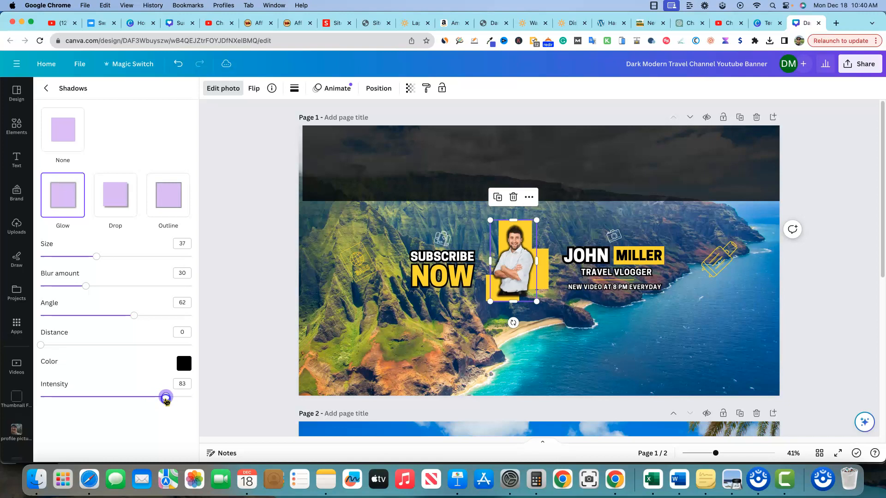
pyautogui.click(546, 345)
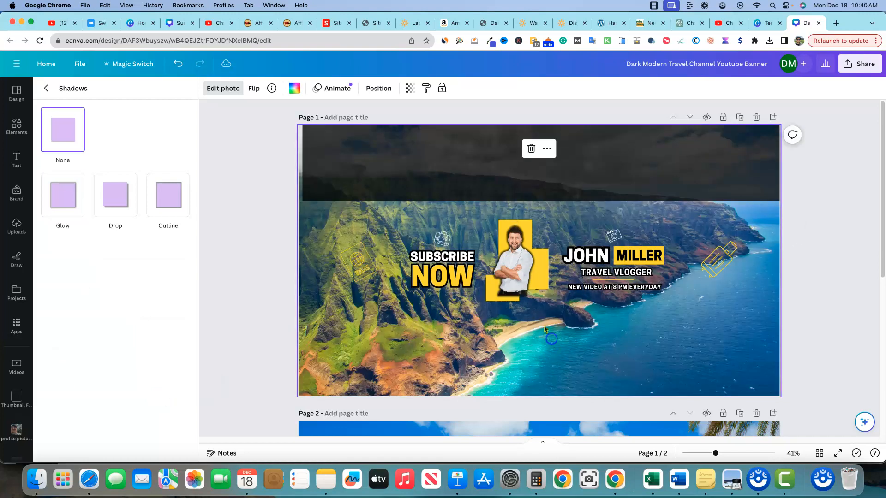
# Enlarge the man's photo slightly and nudge it down to sit against the yellow blocks behind him.
pyautogui.click(522, 279)
pyautogui.moveTo(536, 301); pyautogui.dragTo(539, 306)
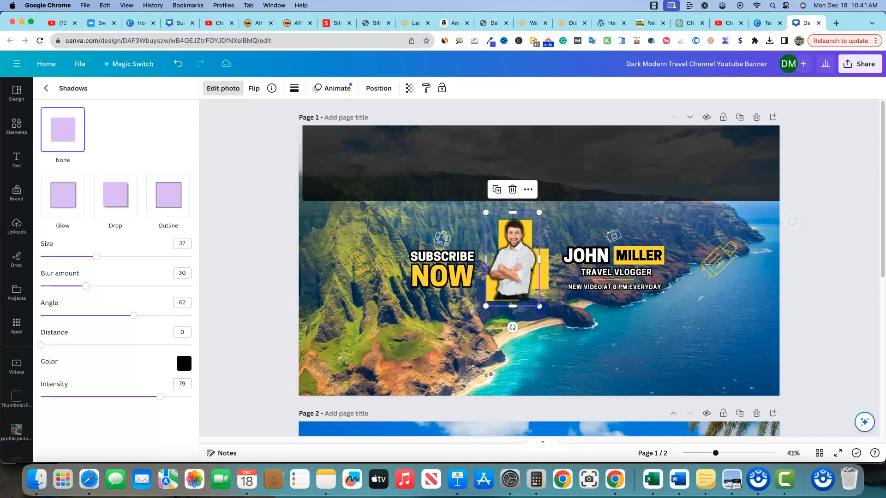
pyautogui.click(533, 300)
pyautogui.click(522, 286)
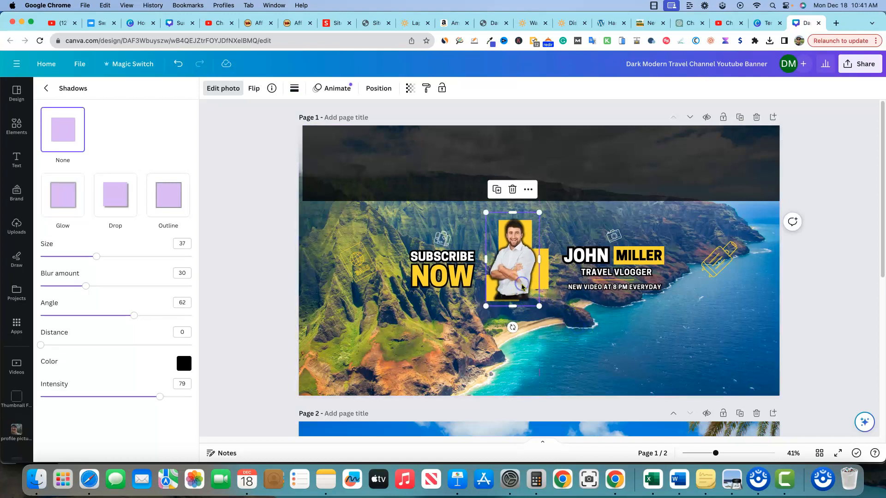
pyautogui.press('Down')
pyautogui.press('Down')
pyautogui.press('Down')
pyautogui.press('Down')
pyautogui.press('Down')
pyautogui.press('Down')
pyautogui.press('Down')
pyautogui.press('Down')
pyautogui.press('Down')
pyautogui.press('Down')
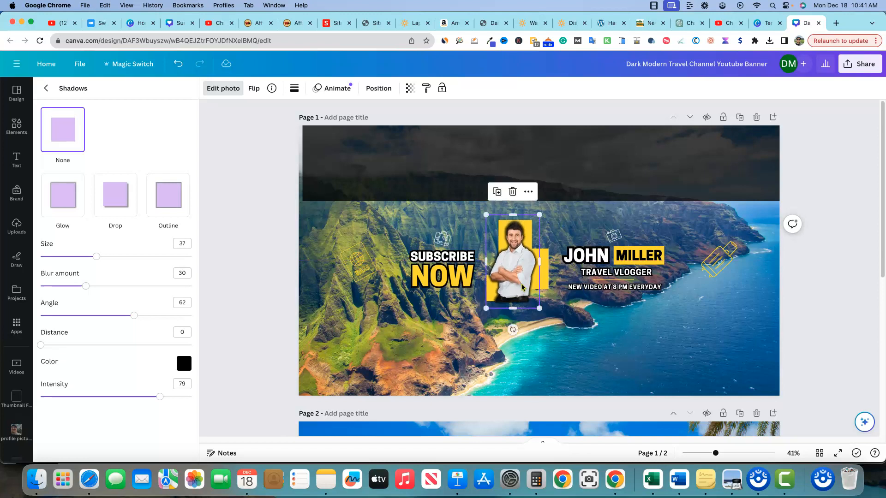
pyautogui.click(584, 318)
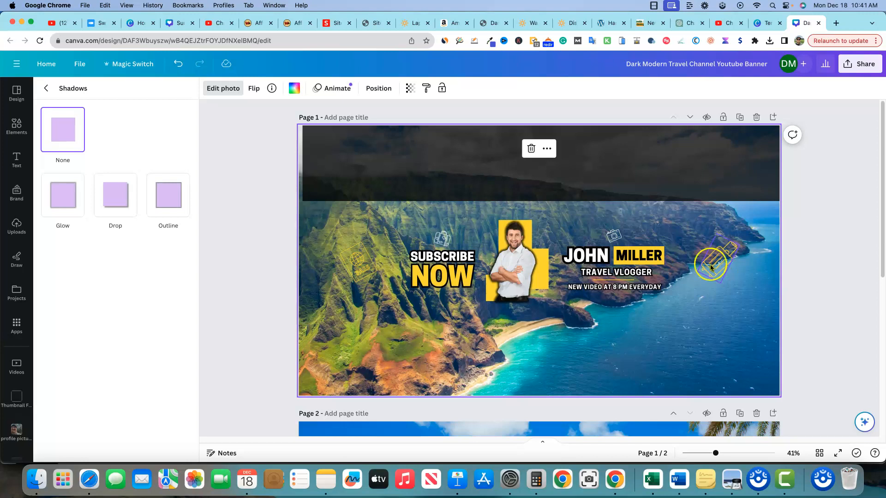
# Move the dark band further up across page 1 and shift the coastline background photo upward within its crop.
pyautogui.moveTo(683, 178); pyautogui.dragTo(676, 158)
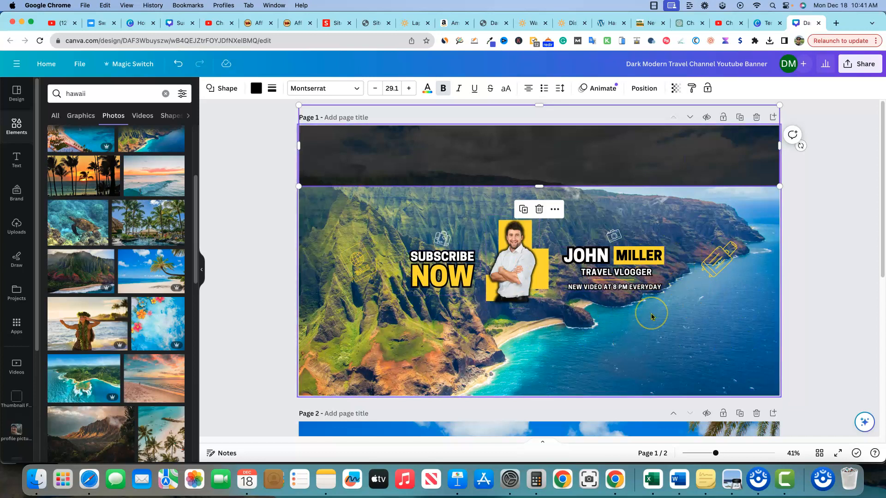
pyautogui.doubleClick(356, 326)
pyautogui.moveTo(356, 327); pyautogui.dragTo(352, 261)
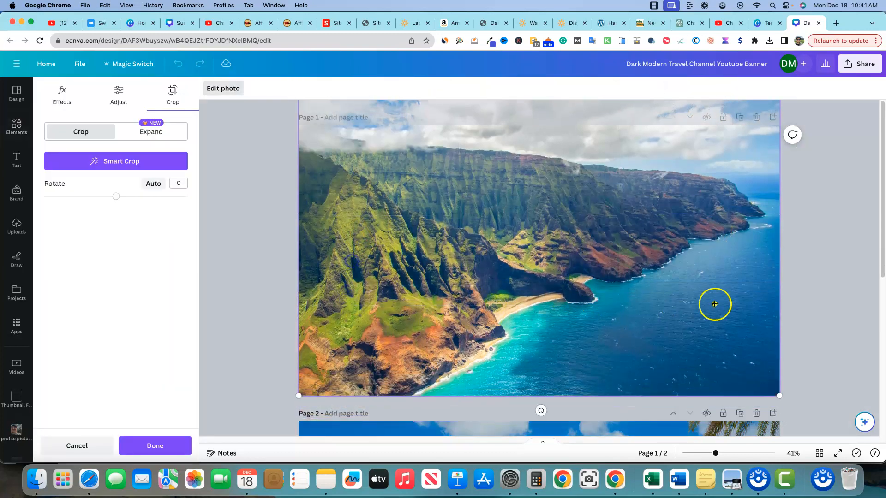
pyautogui.click(842, 272)
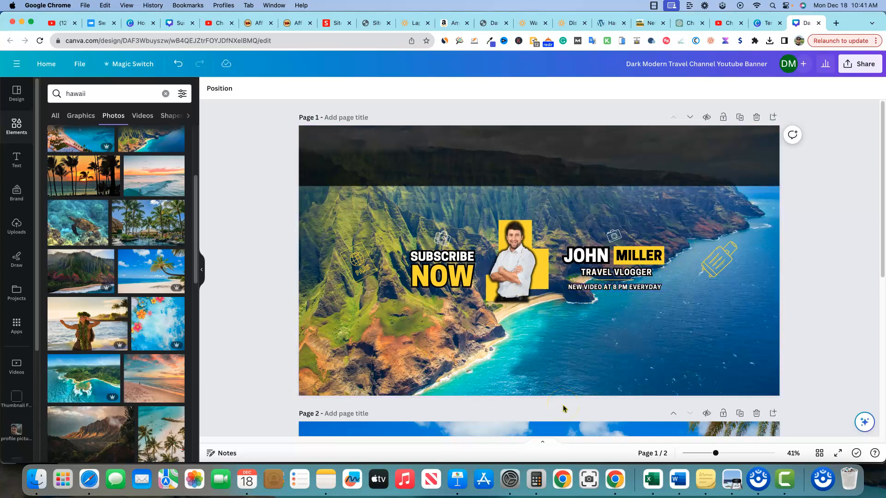
pyautogui.click(580, 305)
pyautogui.click(535, 228)
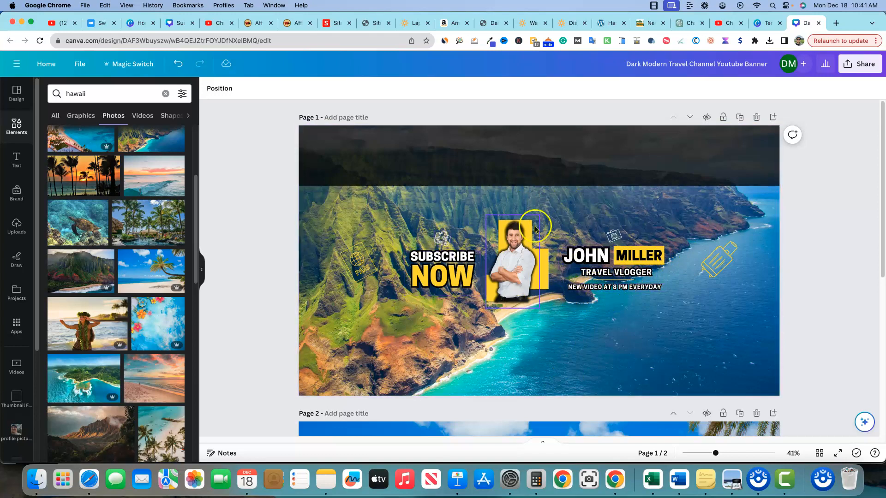
pyautogui.click(830, 207)
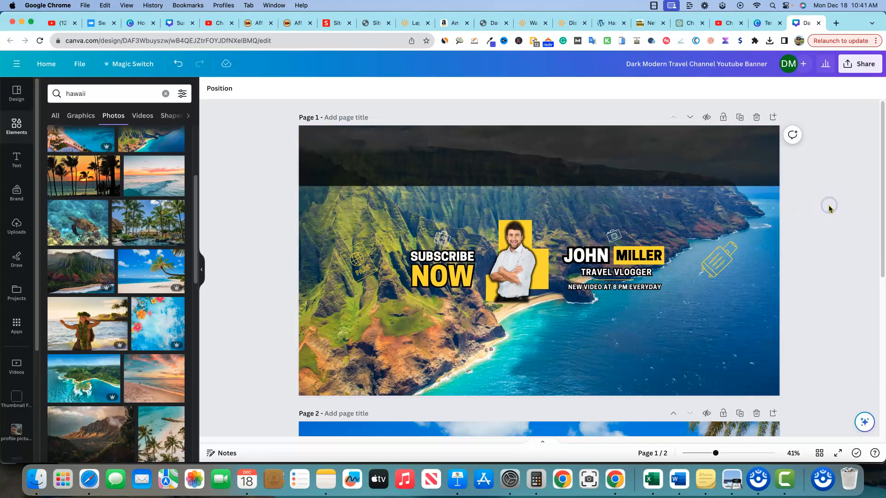
# Add a third page and apply the Black and Red Frame "Upload Everyday" channel art template to it.
pyautogui.click(19, 94)
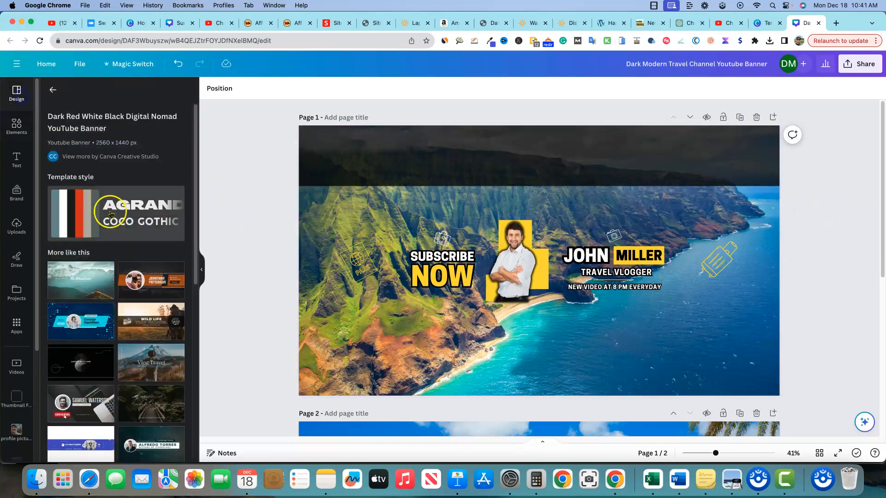
pyautogui.click(52, 91)
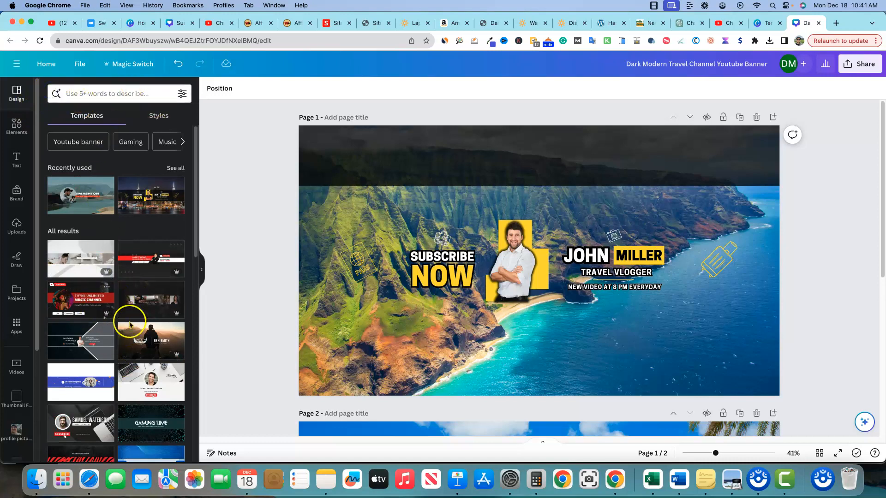
pyautogui.scroll(-10, 139, 329)
pyautogui.scroll(10, 148, 334)
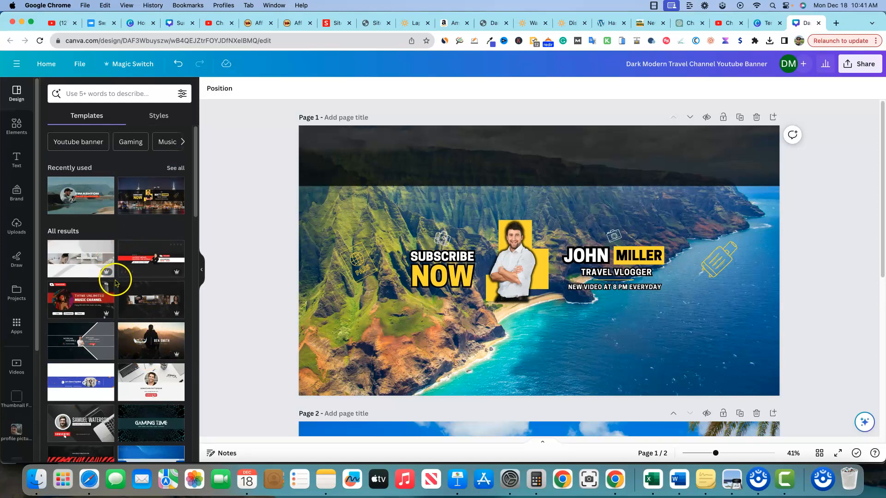
pyautogui.scroll(-4, 126, 365)
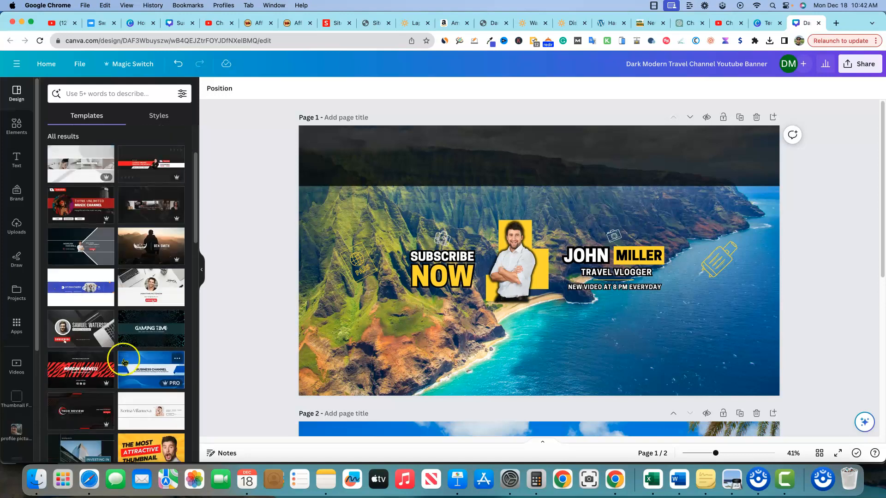
pyautogui.scroll(-3, 115, 369)
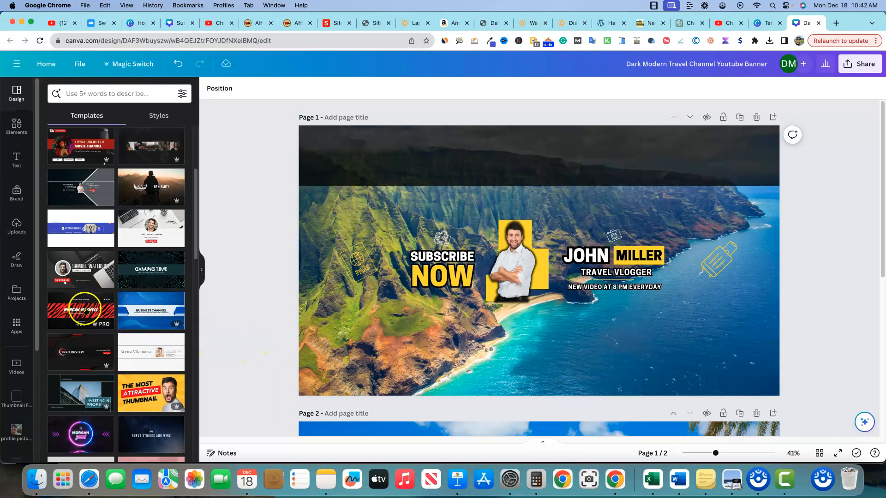
pyautogui.scroll(-5, 497, 385)
pyautogui.click(548, 416)
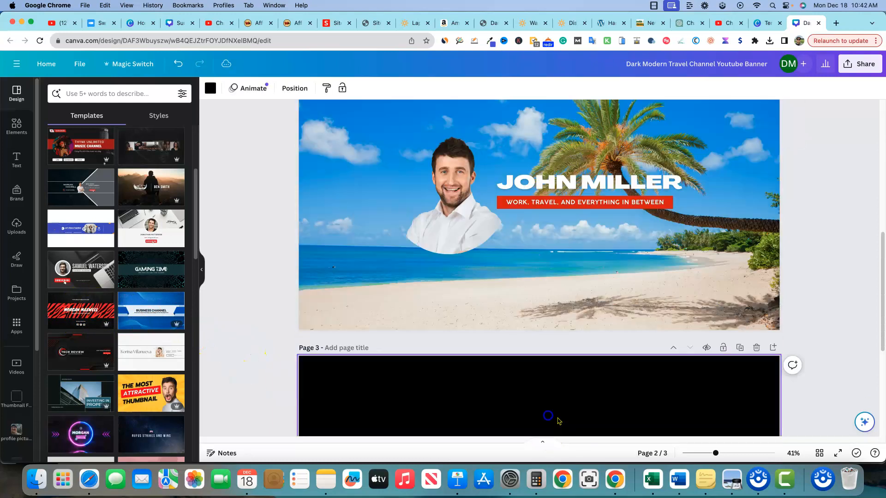
pyautogui.click(59, 306)
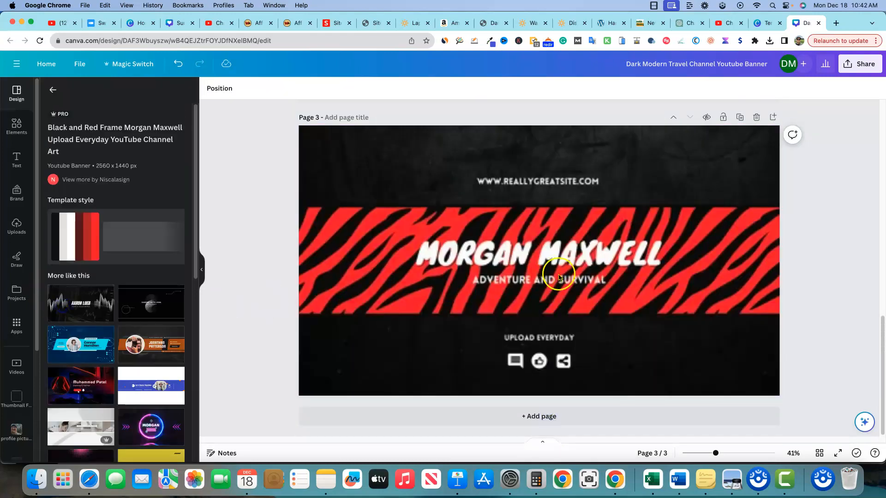
# Recolor the red zebra stripes on page 3 to blue.
pyautogui.click(347, 88)
pyautogui.click(173, 238)
pyautogui.click(269, 252)
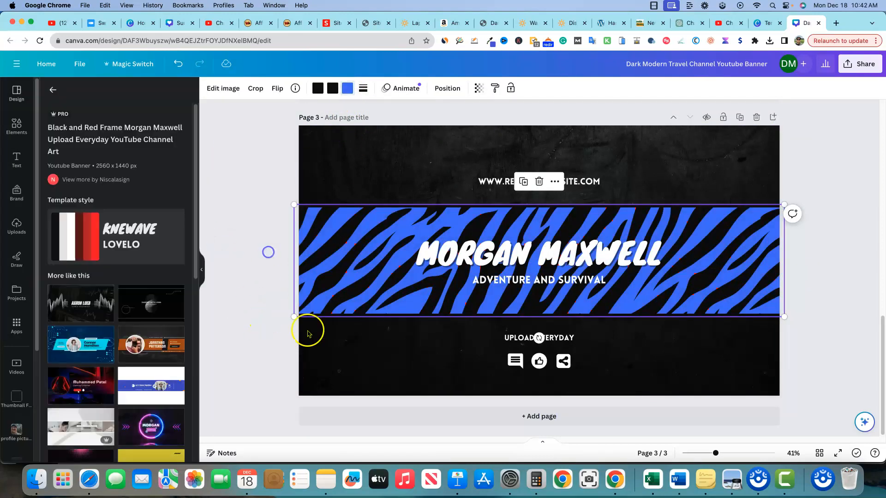
pyautogui.click(811, 313)
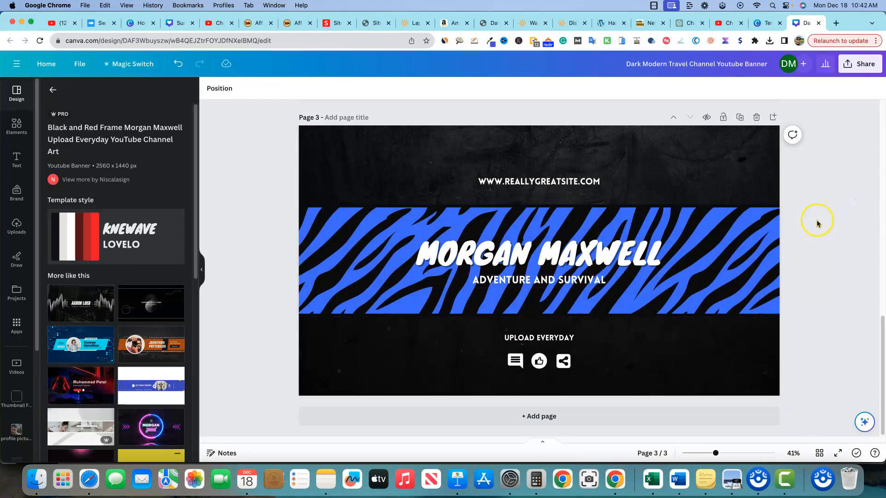
# Switch to YouTube and review the Canva Creatives Hub channel page, including its banner, subscriber count and video thumbnails.
pyautogui.scroll(10, 816, 217)
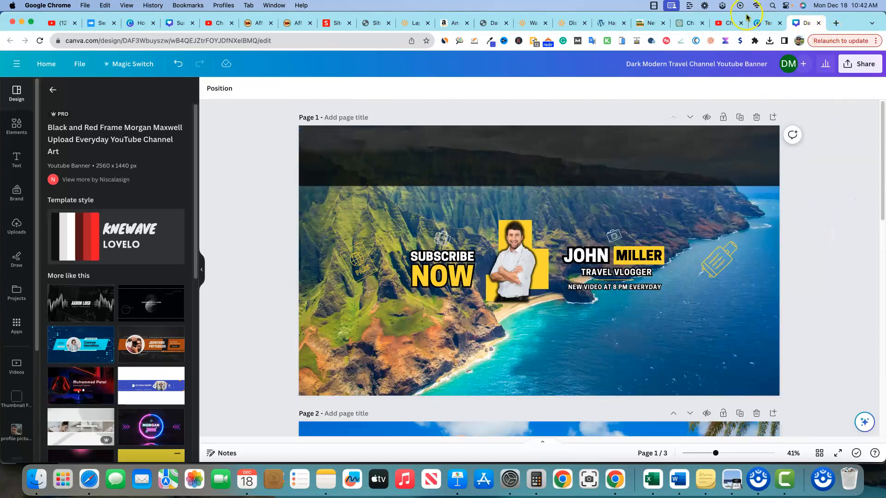
pyautogui.click(729, 23)
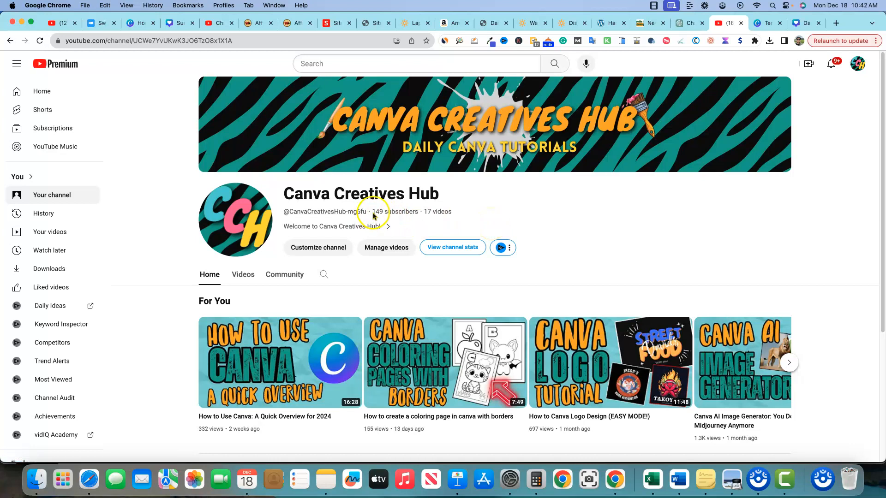
pyautogui.moveTo(372, 211); pyautogui.dragTo(417, 211)
pyautogui.click(525, 218)
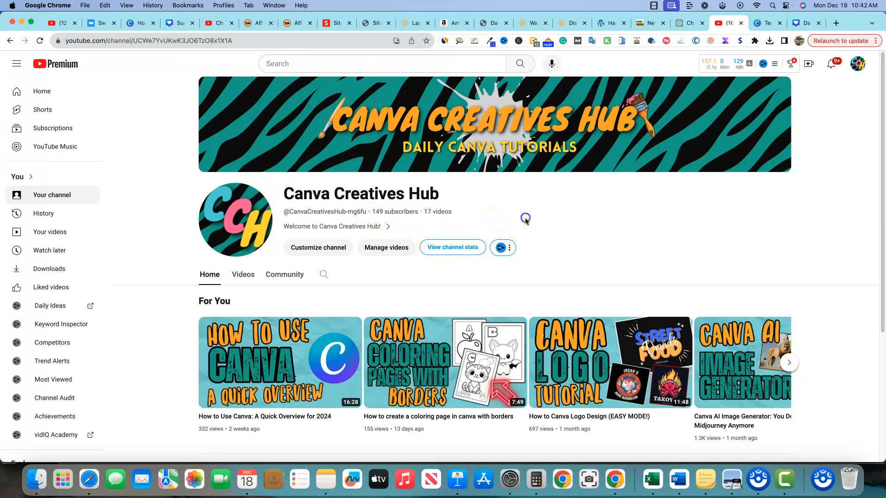
pyautogui.click(584, 225)
pyautogui.click(583, 239)
pyautogui.scroll(-3, 650, 253)
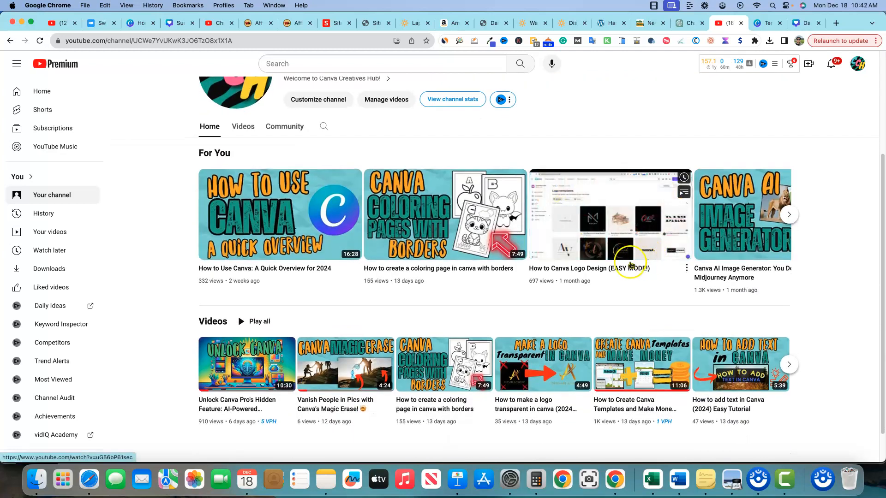
pyautogui.scroll(3, 632, 266)
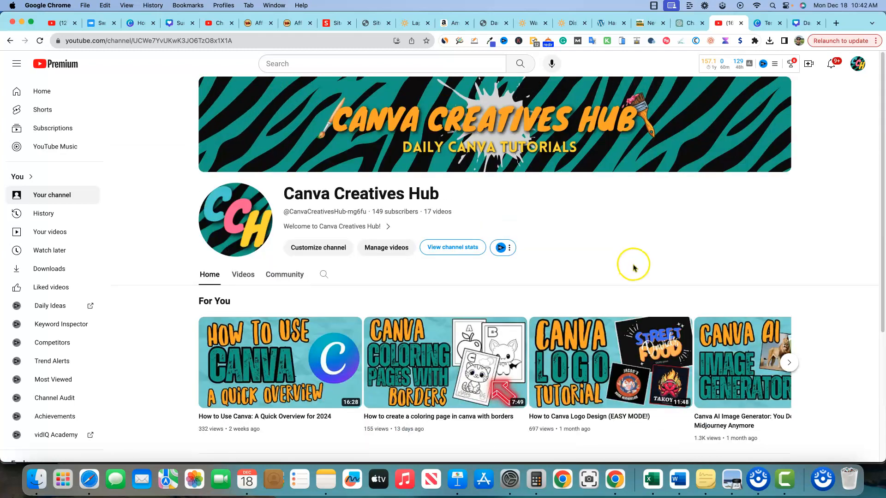